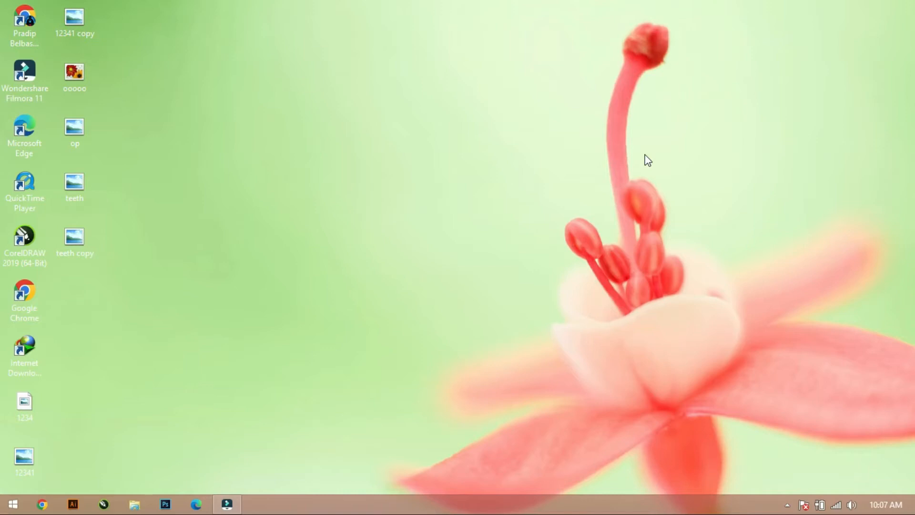
Switch to Photoshop and close the floating Properties panel.
{"action": "left_click", "coordinate": [166, 505]}
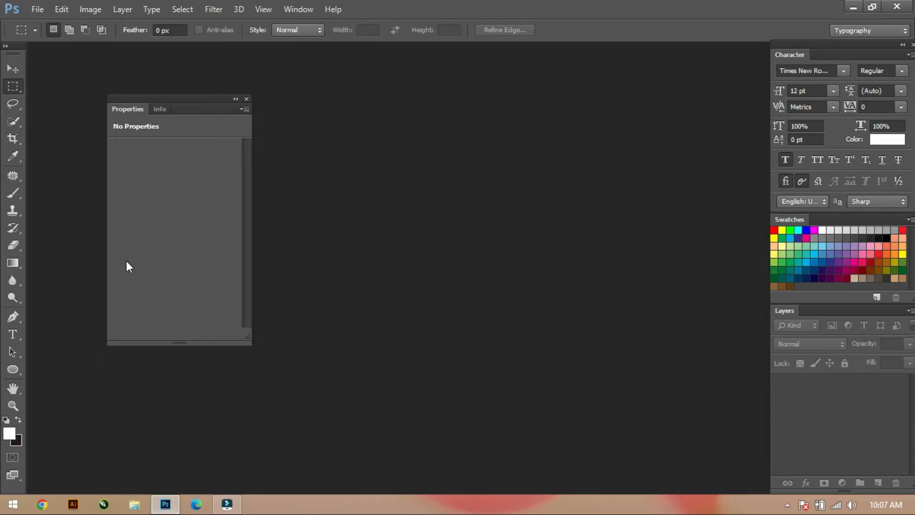
{"action": "left_click", "coordinate": [246, 100]}
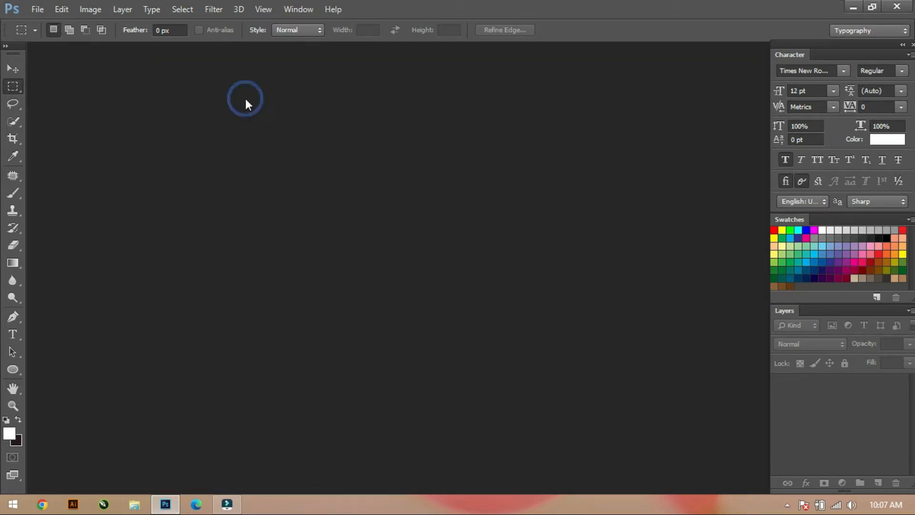
Create a new document 10 inches wide and 10 inches high, keeping 72 pixels/inch, RGB Color and a white background.
{"action": "left_click", "coordinate": [33, 9]}
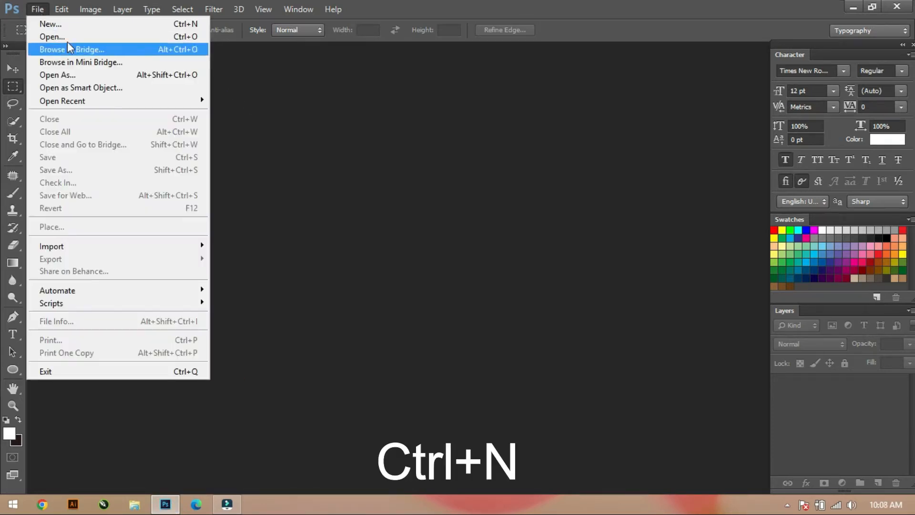
{"action": "left_click", "coordinate": [91, 27]}
{"action": "left_click", "coordinate": [516, 174]}
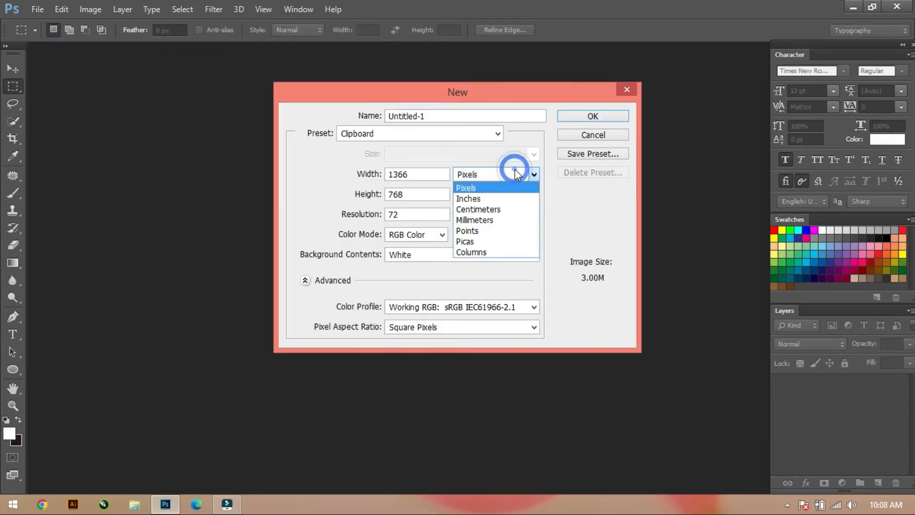
{"action": "left_click", "coordinate": [493, 198]}
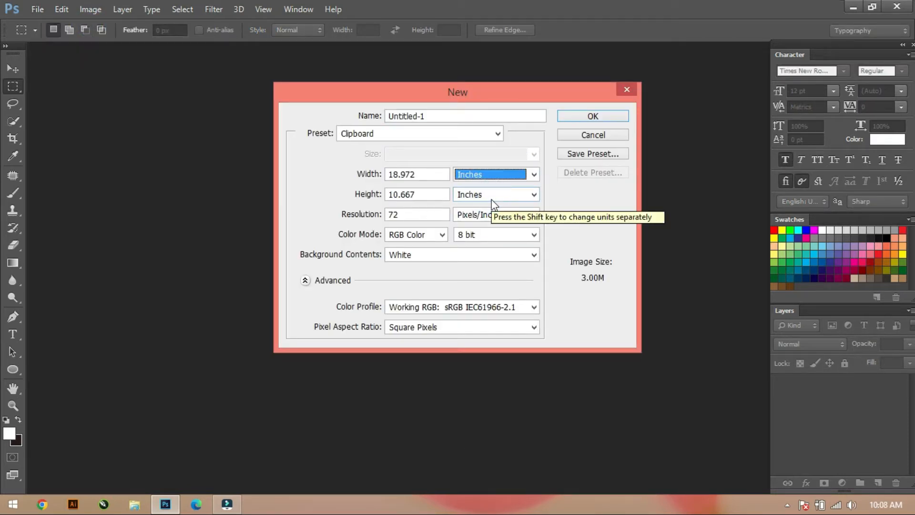
{"action": "left_click", "coordinate": [428, 175]}
{"action": "key", "text": "BackSpace"}
{"action": "key", "text": "BackSpace"}
{"action": "key", "text": "BackSpace"}
{"action": "key", "text": "BackSpace"}
{"action": "key", "text": "BackSpace"}
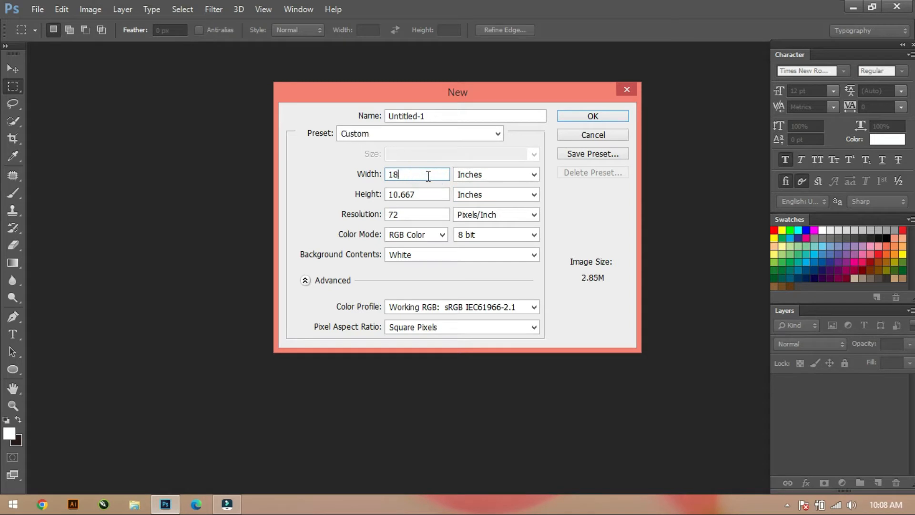
{"action": "type", "text": "0"}
{"action": "left_click", "coordinate": [415, 194]}
{"action": "key", "text": "BackSpace"}
{"action": "key", "text": "BackSpace"}
{"action": "key", "text": "BackSpace"}
{"action": "key", "text": "BackSpace"}
{"action": "key", "text": "Return"}
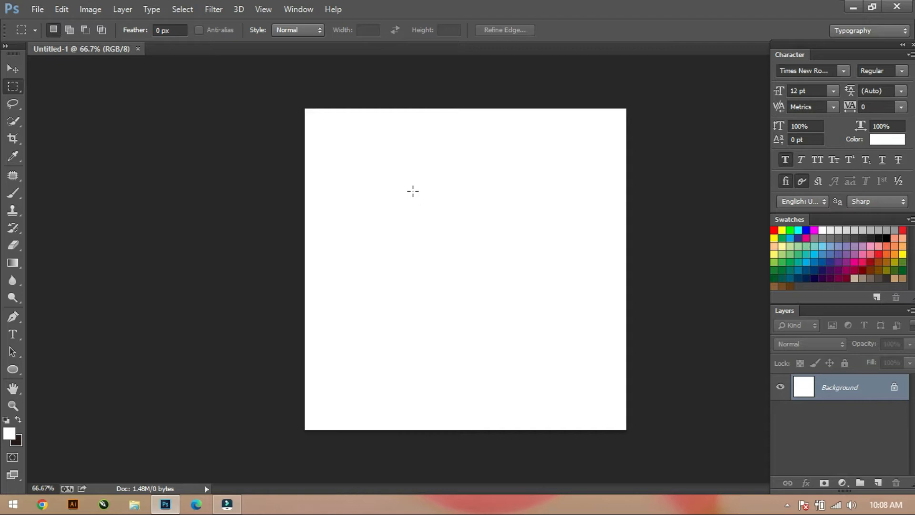
{"action": "left_click", "coordinate": [14, 69]}
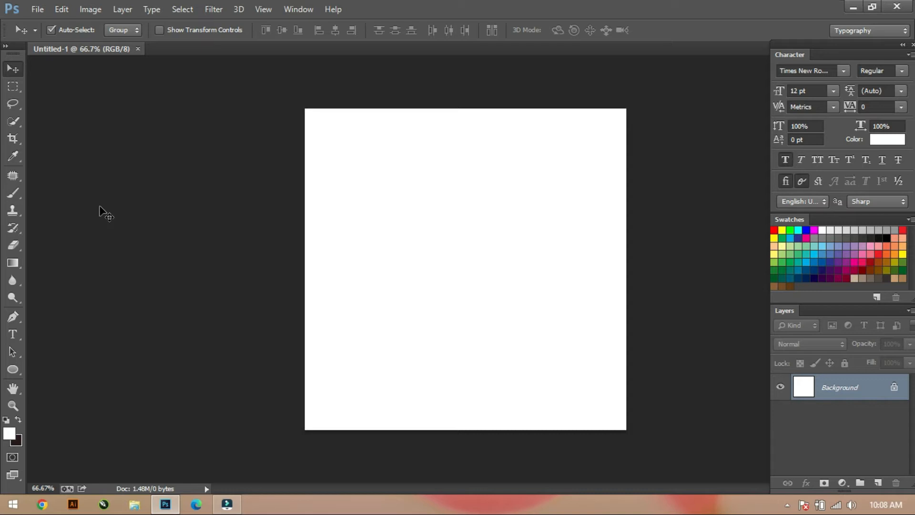
{"action": "key", "text": "ctrl+plus"}
{"action": "key", "text": "ctrl+plus"}
{"action": "key", "text": "ctrl+minus"}
{"action": "key", "text": "ctrl+minus"}
{"action": "key", "text": "ctrl+plus"}
{"action": "key", "text": "ctrl+minus"}
Set the background color to a very dark navy blue and fill the Background layer with it.
{"action": "left_click", "coordinate": [18, 437]}
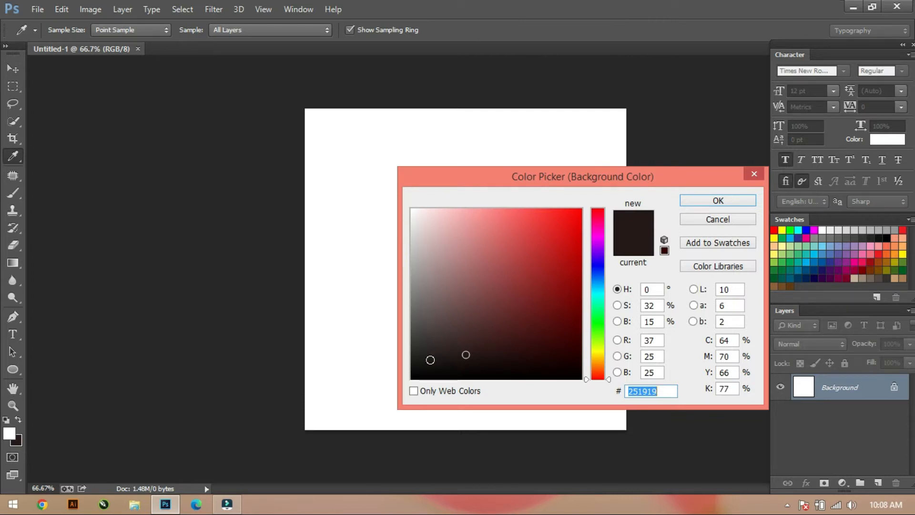
{"action": "left_click", "coordinate": [599, 264]}
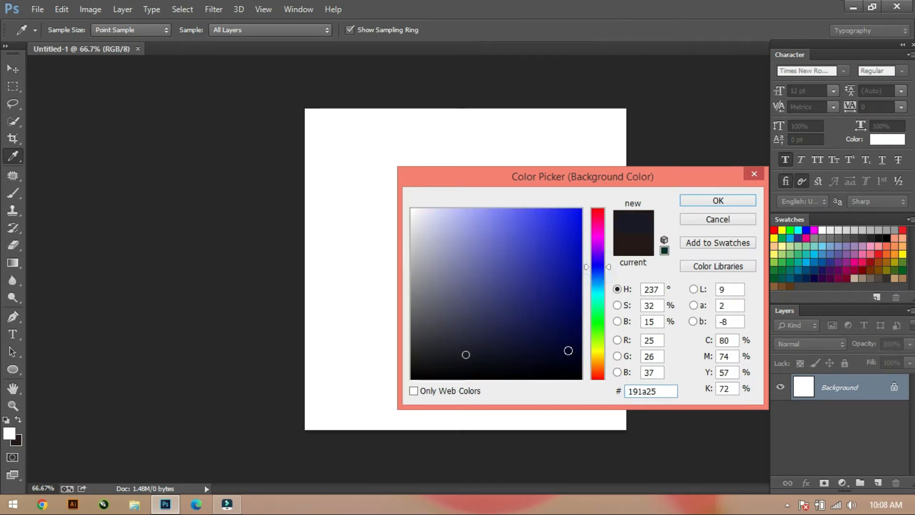
{"action": "left_click", "coordinate": [568, 350]}
{"action": "left_click", "coordinate": [730, 201]}
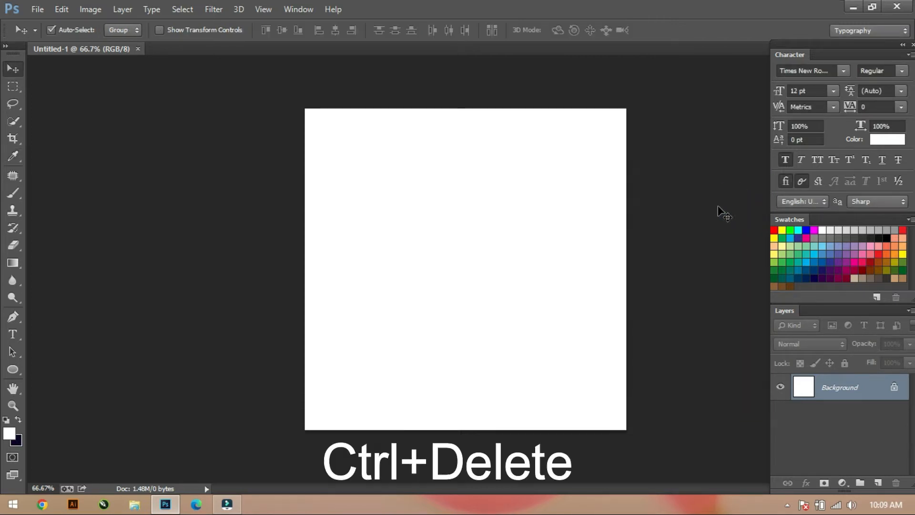
{"action": "key", "text": "ctrl+Delete"}
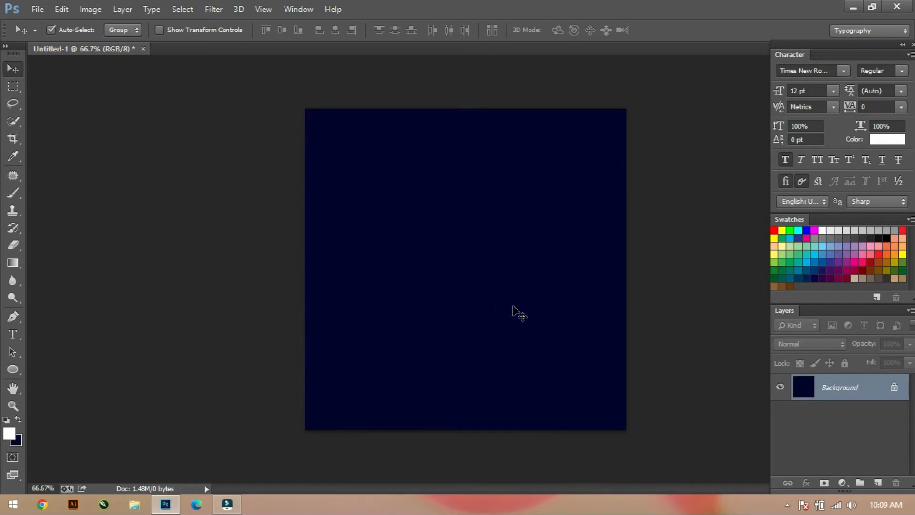
{"action": "key", "text": "ctrl+plus"}
{"action": "key", "text": "ctrl+plus"}
{"action": "key", "text": "ctrl+minus"}
{"action": "key", "text": "ctrl+minus"}
Set up the Ellipse tool in Shape mode with no fill and a red 8 pt stroke.
{"action": "left_click", "coordinate": [15, 370]}
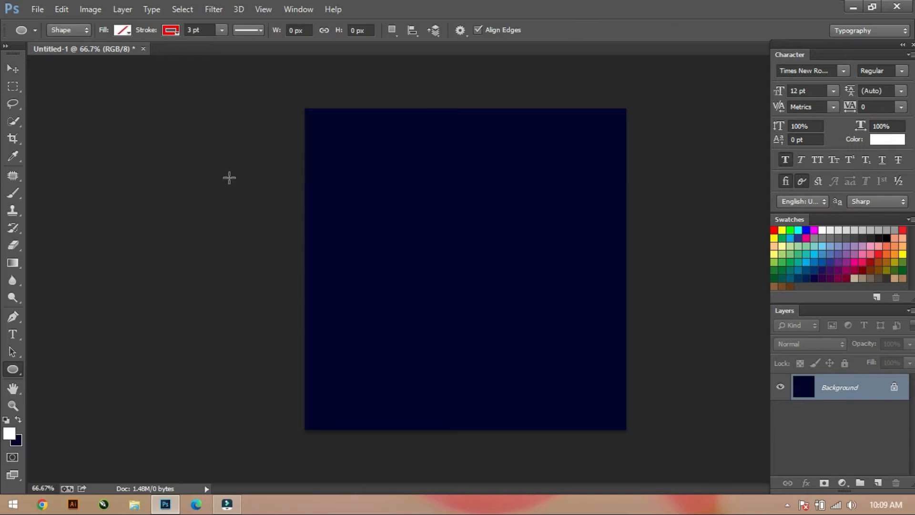
{"action": "left_click", "coordinate": [124, 30]}
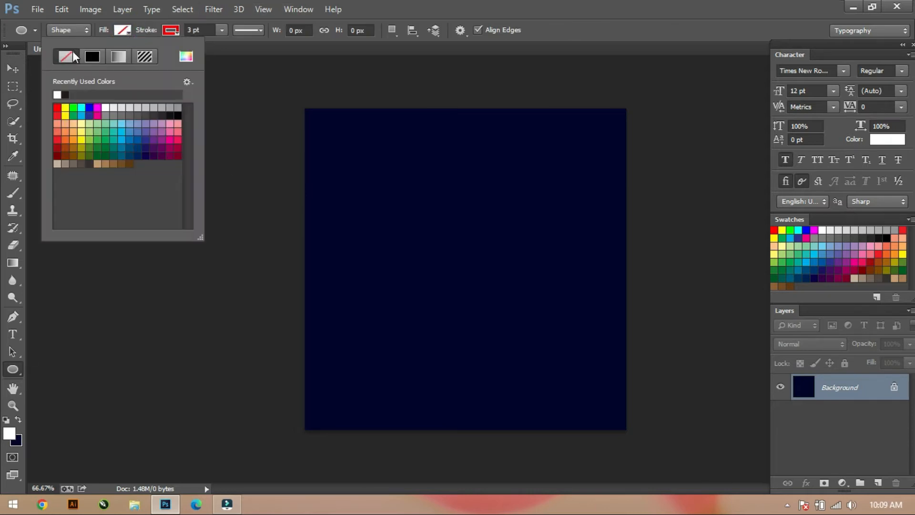
{"action": "left_click", "coordinate": [169, 31]}
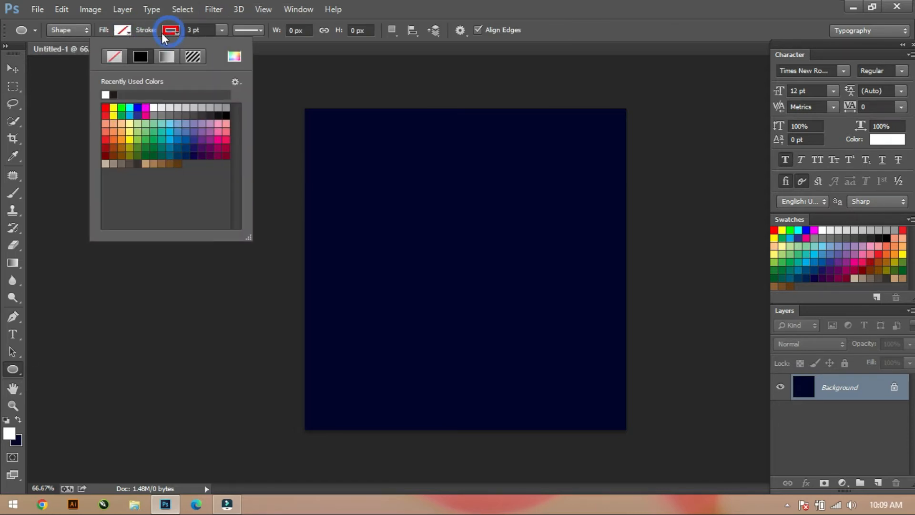
{"action": "left_click", "coordinate": [105, 107]}
{"action": "left_click", "coordinate": [193, 30]}
{"action": "left_click", "coordinate": [192, 30]}
{"action": "key", "text": "BackSpace"}
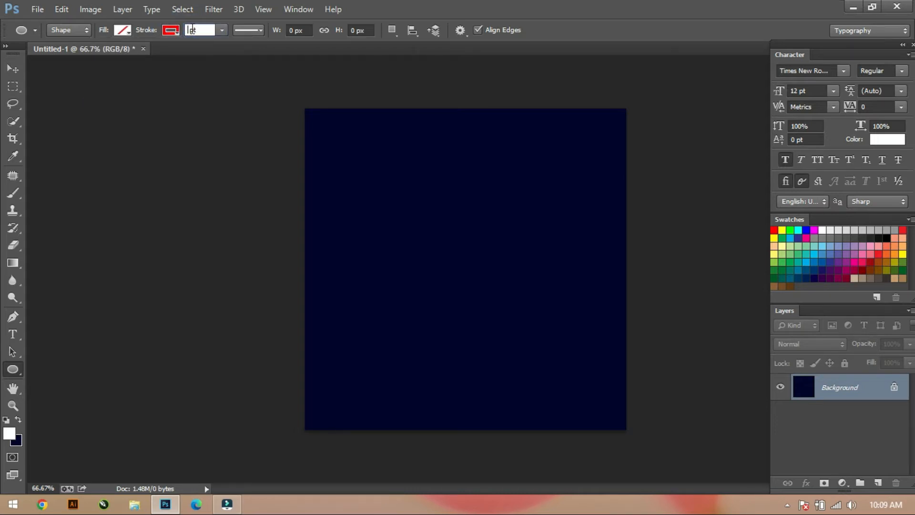
{"action": "key", "text": "Return"}
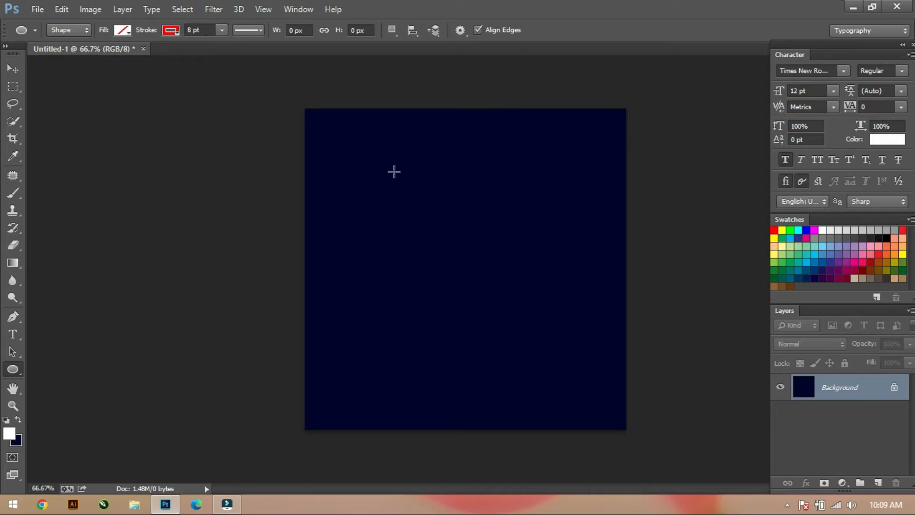
{"action": "left_click", "coordinate": [393, 170]}
{"action": "left_click", "coordinate": [536, 133]}
{"action": "left_click_drag", "start_coordinate": [351, 157], "coordinate": [609, 395]}
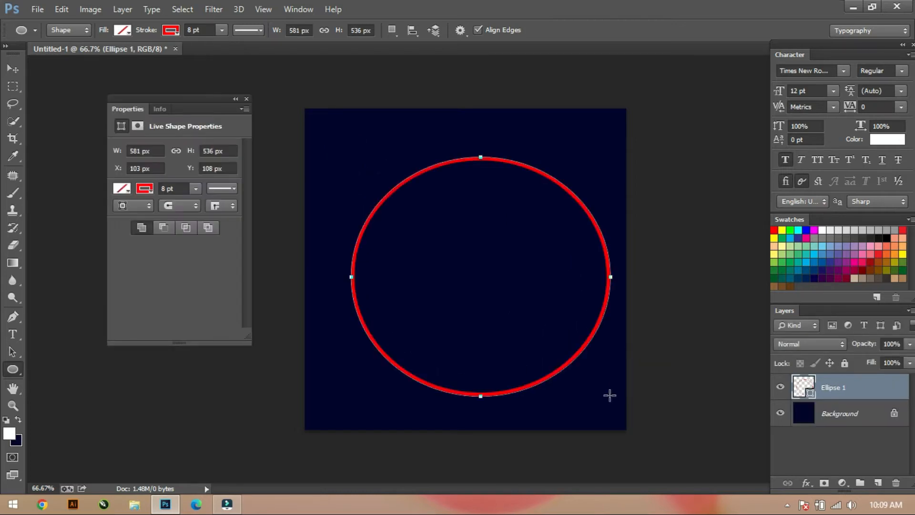
{"action": "key", "text": "ctrl+z"}
Draw a perfect circle about 581 px in diameter and move it up to roughly the middle of the canvas.
{"action": "left_click_drag", "start_coordinate": [346, 150], "coordinate": [646, 411]}
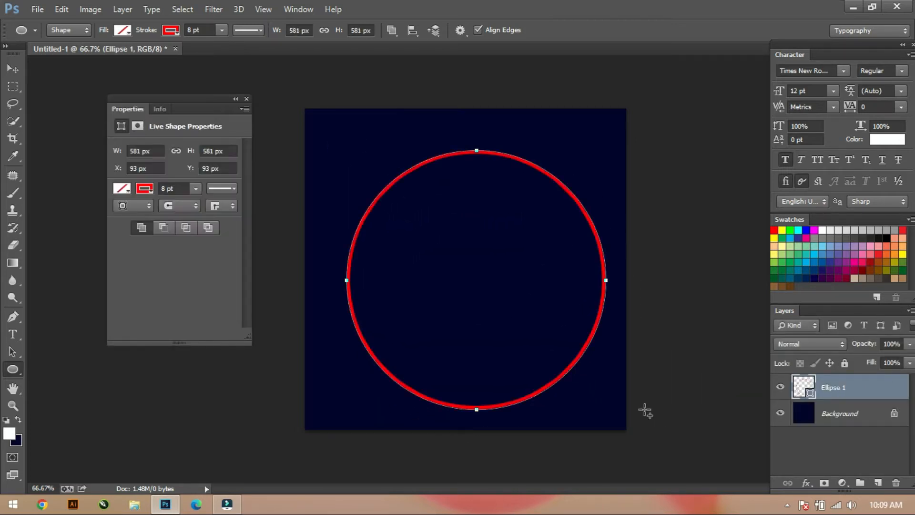
{"action": "key", "text": "Return"}
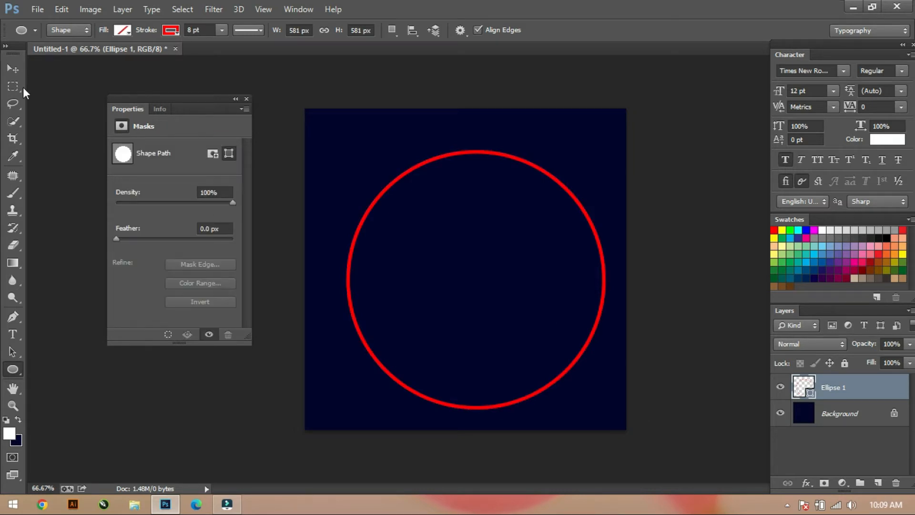
{"action": "left_click", "coordinate": [14, 71]}
{"action": "left_click_drag", "start_coordinate": [437, 169], "coordinate": [436, 154]}
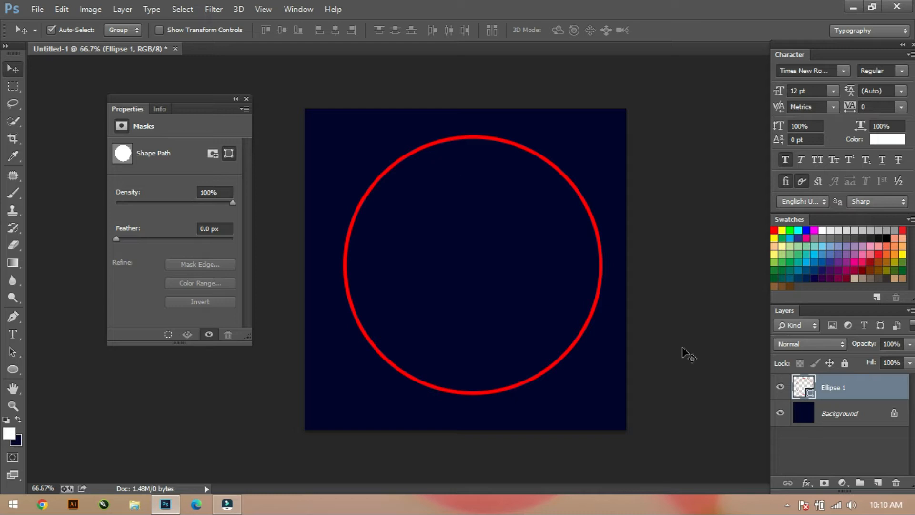
Add an Outer Glow effect to the circle's layer and set the glow color to red, fe0107.
{"action": "double_click", "coordinate": [867, 384]}
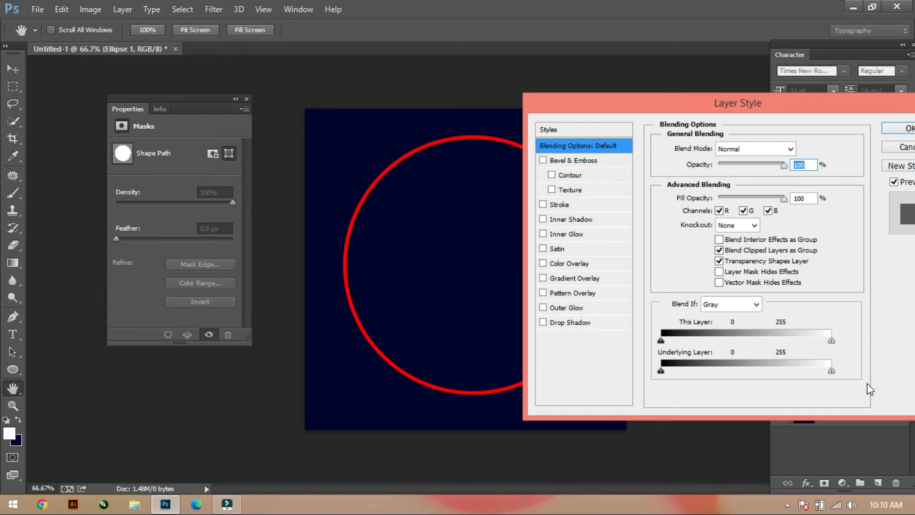
{"action": "left_click", "coordinate": [551, 308]}
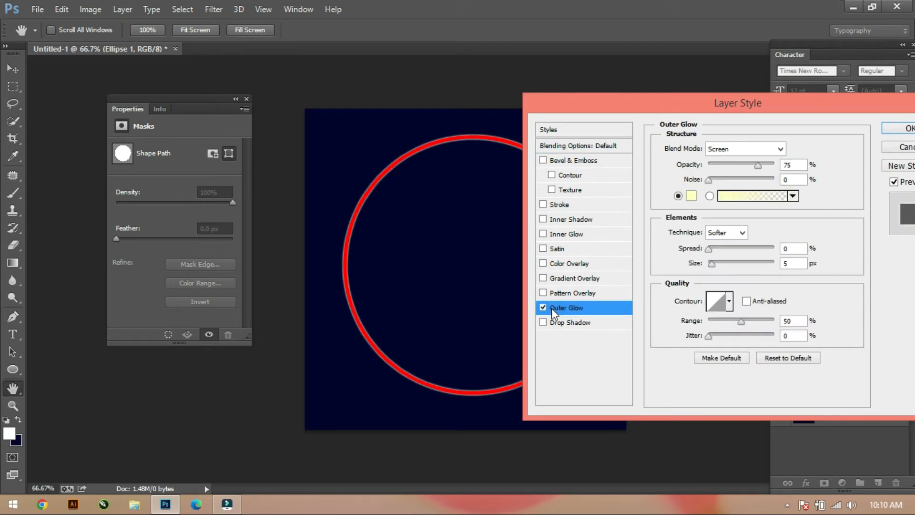
{"action": "left_click", "coordinate": [691, 196]}
{"action": "left_click", "coordinate": [598, 210]}
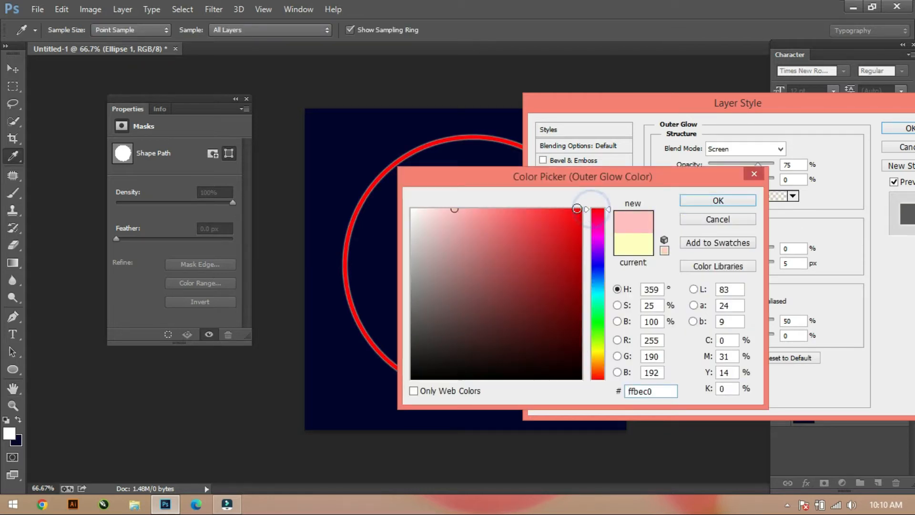
{"action": "left_click", "coordinate": [580, 209]}
{"action": "left_click", "coordinate": [717, 199]}
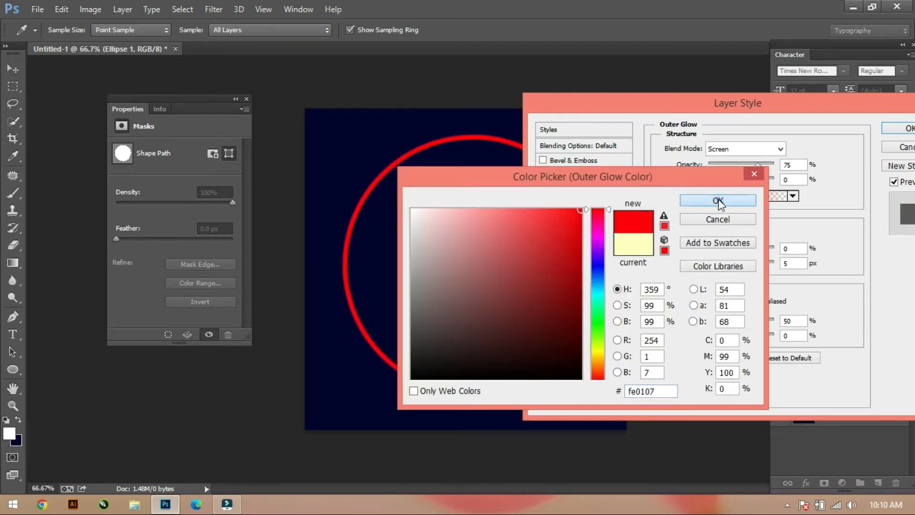
Set the outer glow to opacity 100%, spread 10%, size 43 px, range about 38% and jitter 100%, and apply the layer style.
{"action": "left_click_drag", "start_coordinate": [757, 167], "coordinate": [774, 165]}
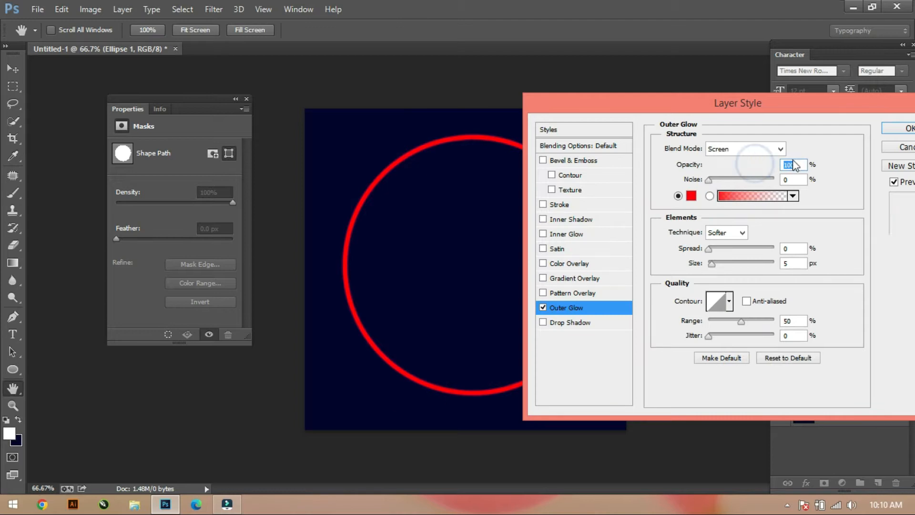
{"action": "mouse_move", "coordinate": [711, 263]}
{"action": "left_mouse_down"}
{"action": "mouse_move", "coordinate": [740, 261]}
{"action": "mouse_move", "coordinate": [722, 249]}
{"action": "mouse_move", "coordinate": [729, 264]}
{"action": "mouse_move", "coordinate": [707, 269]}
{"action": "mouse_move", "coordinate": [726, 263]}
{"action": "mouse_move", "coordinate": [718, 249]}
{"action": "mouse_move", "coordinate": [731, 267]}
{"action": "mouse_move", "coordinate": [722, 253]}
{"action": "left_mouse_up"}
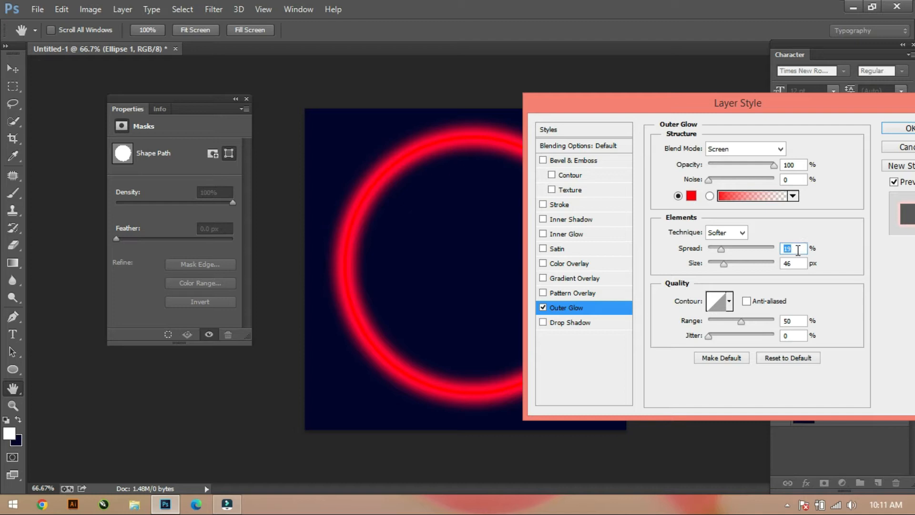
{"action": "type", "text": "1"}
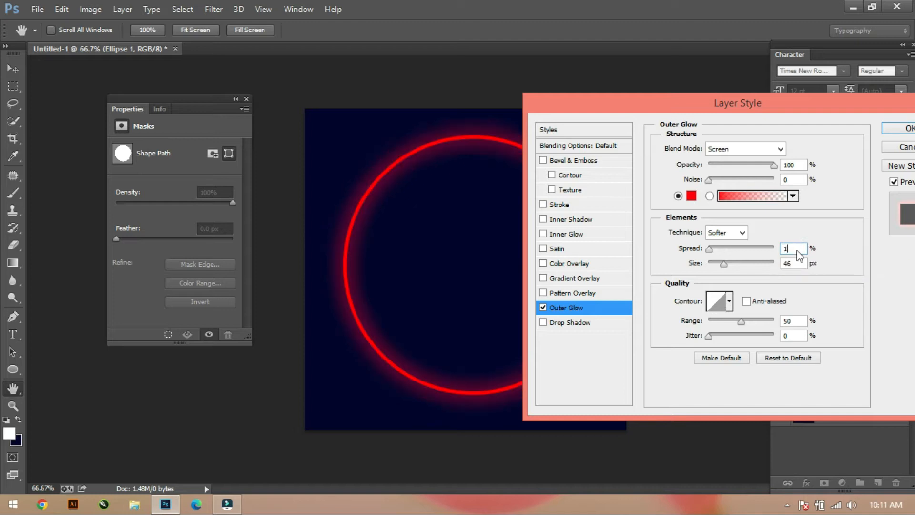
{"action": "type", "text": "5"}
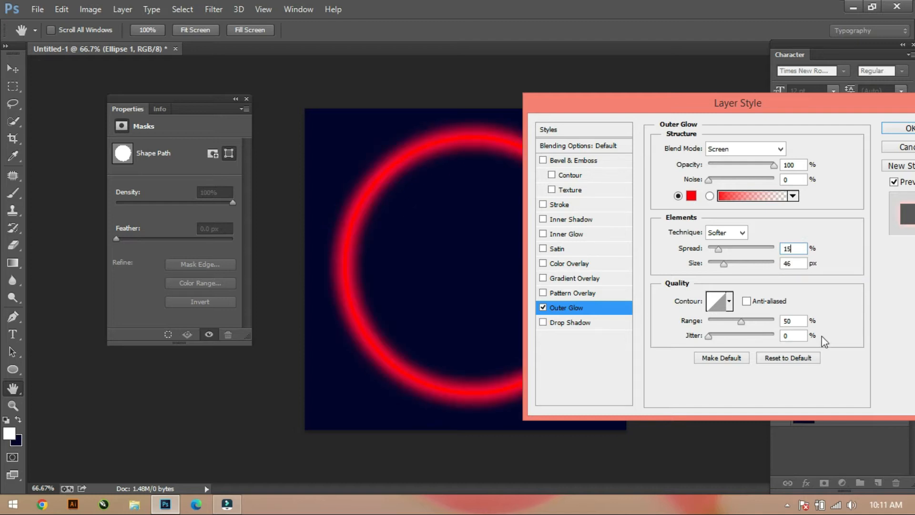
{"action": "left_click_drag", "start_coordinate": [741, 321], "coordinate": [791, 337]}
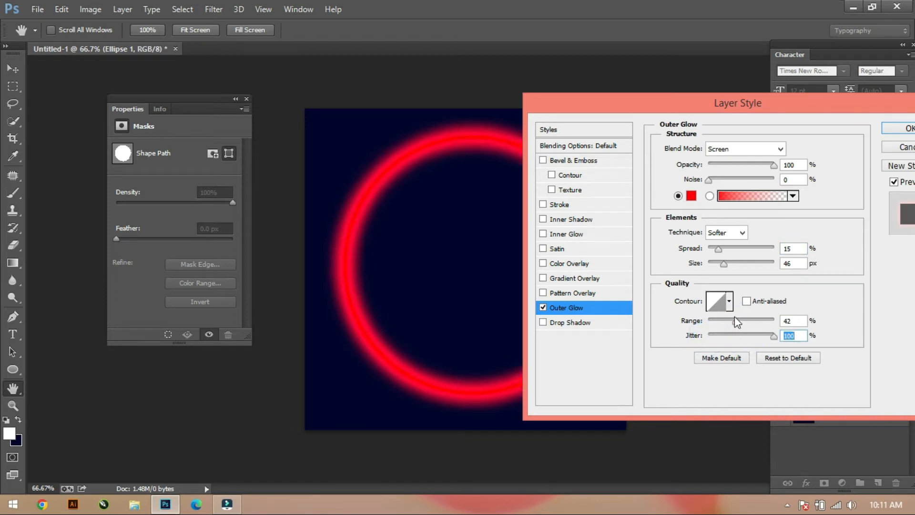
{"action": "left_click_drag", "start_coordinate": [722, 266], "coordinate": [714, 250]}
{"action": "mouse_move", "coordinate": [734, 321]}
{"action": "left_mouse_down"}
{"action": "mouse_move", "coordinate": [753, 322]}
{"action": "mouse_move", "coordinate": [735, 328]}
{"action": "left_mouse_up"}
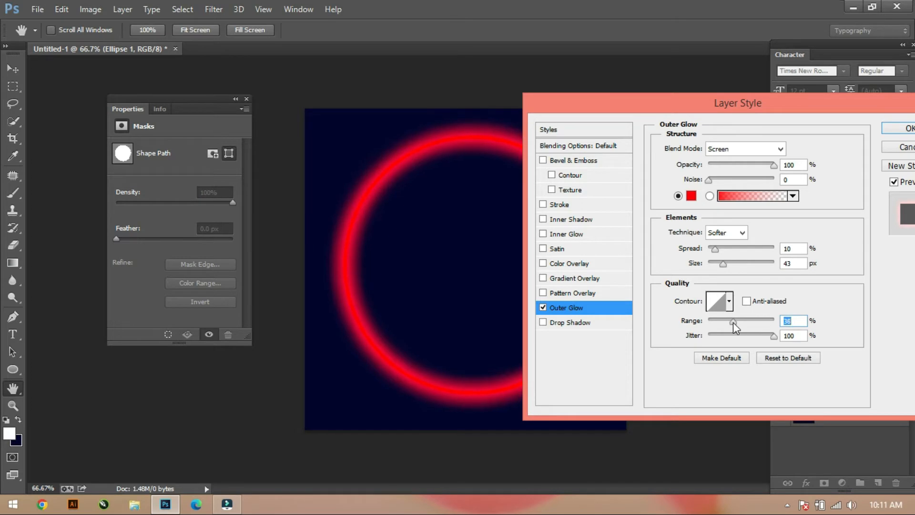
{"action": "key", "text": "Return"}
Shift the glowing circle slightly left to center it on the canvas and duplicate its layer within the same document.
{"action": "mouse_move", "coordinate": [571, 306]}
{"action": "left_mouse_down"}
{"action": "mouse_move", "coordinate": [548, 321]}
{"action": "mouse_move", "coordinate": [563, 300]}
{"action": "left_mouse_up"}
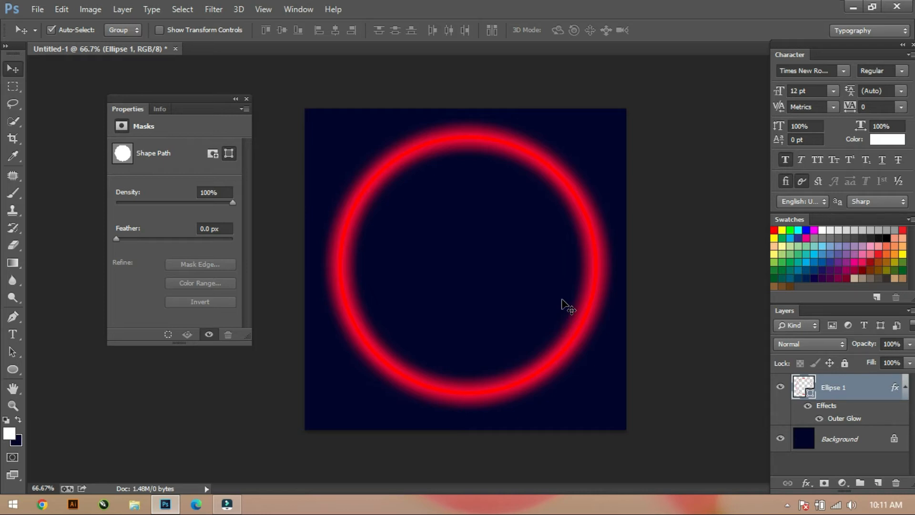
{"action": "right_click", "coordinate": [872, 386]}
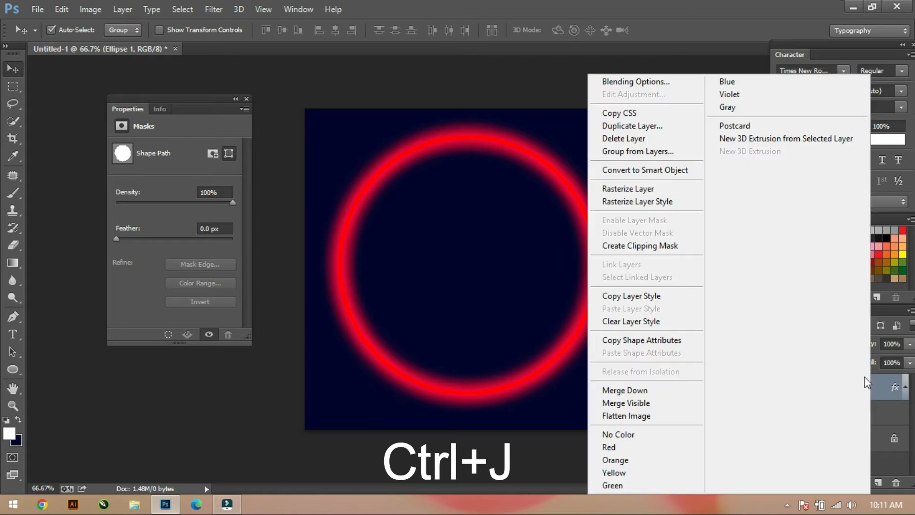
{"action": "left_click", "coordinate": [611, 129]}
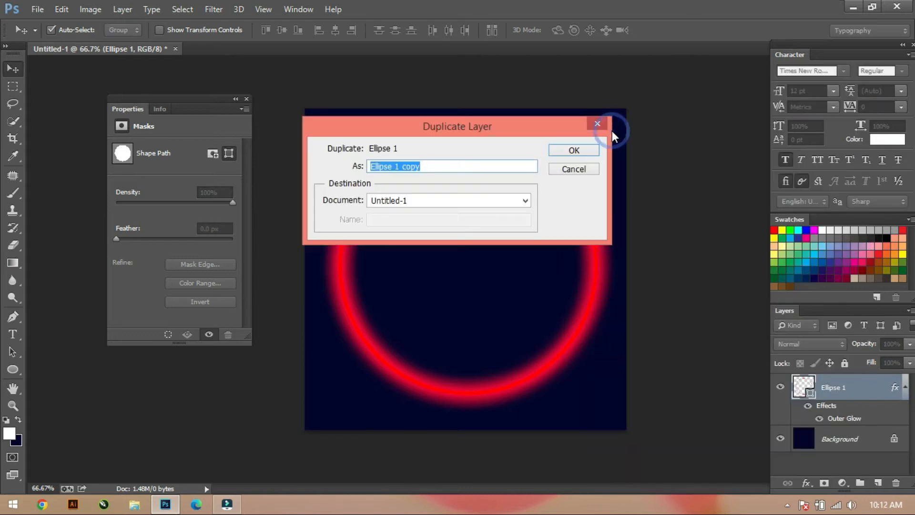
{"action": "left_click", "coordinate": [556, 150]}
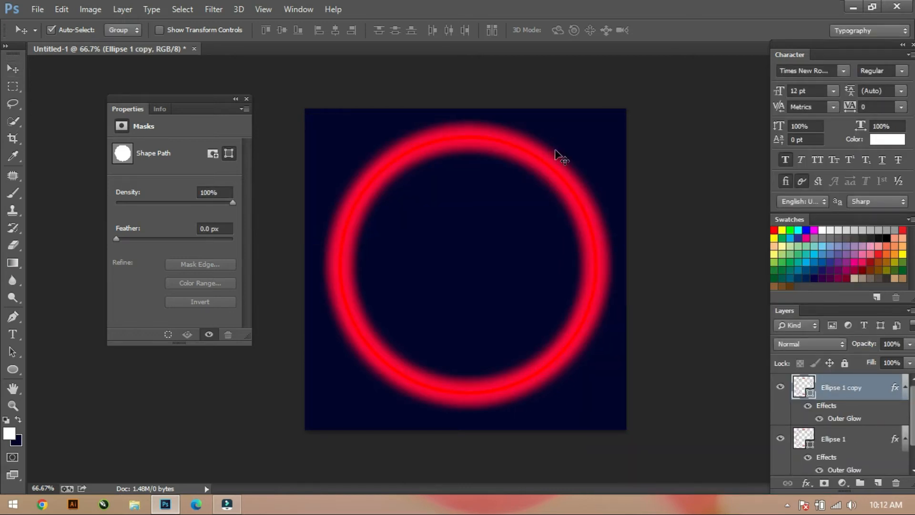
Scale the duplicated circle down around its center to about 481 px in diameter.
{"action": "key", "text": "ctrl+t"}
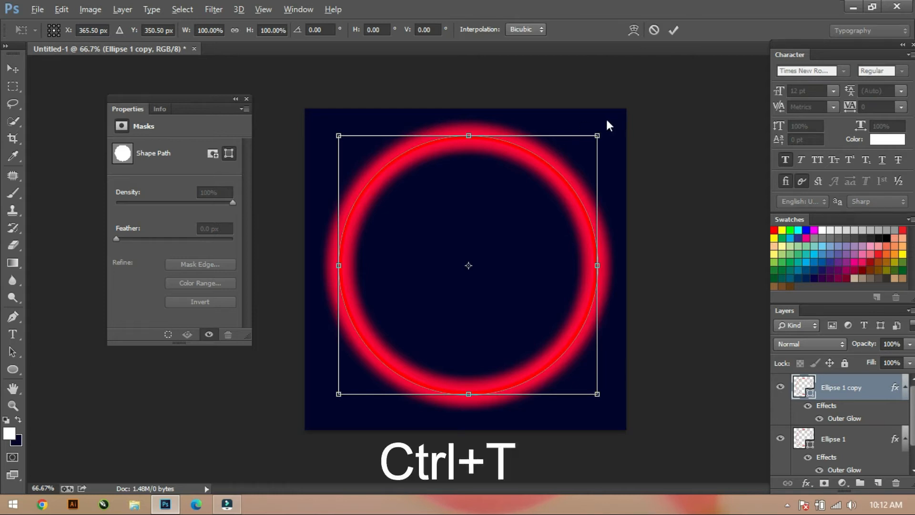
{"action": "key", "text": "alt+space"}
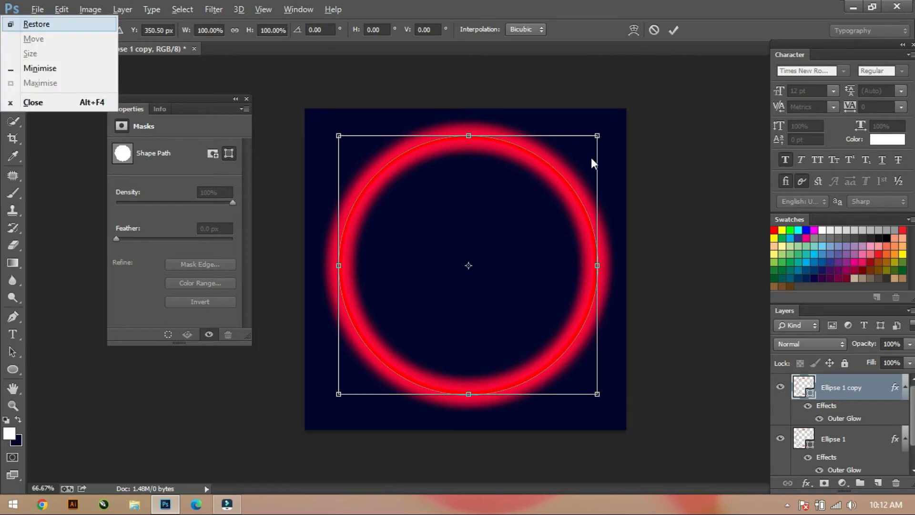
{"action": "left_click", "coordinate": [641, 210]}
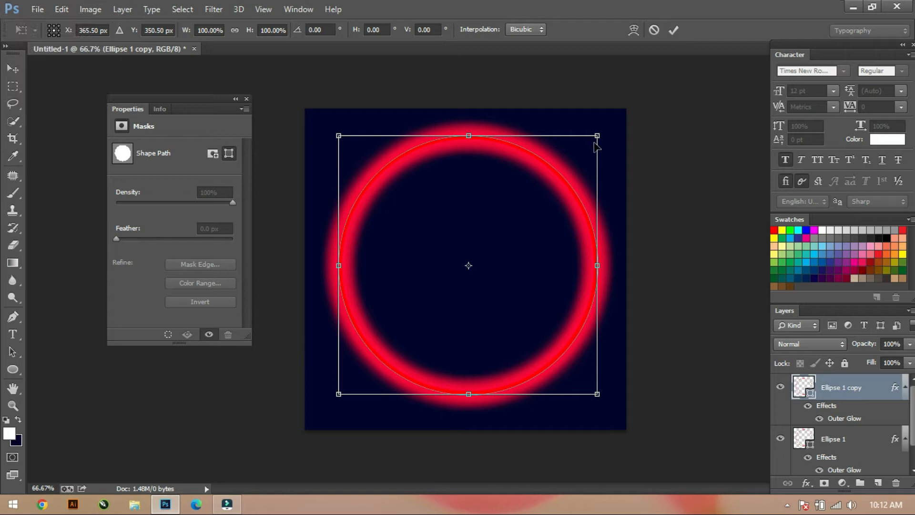
{"action": "left_click_drag", "start_coordinate": [595, 138], "coordinate": [573, 158]}
{"action": "key", "text": "Return"}
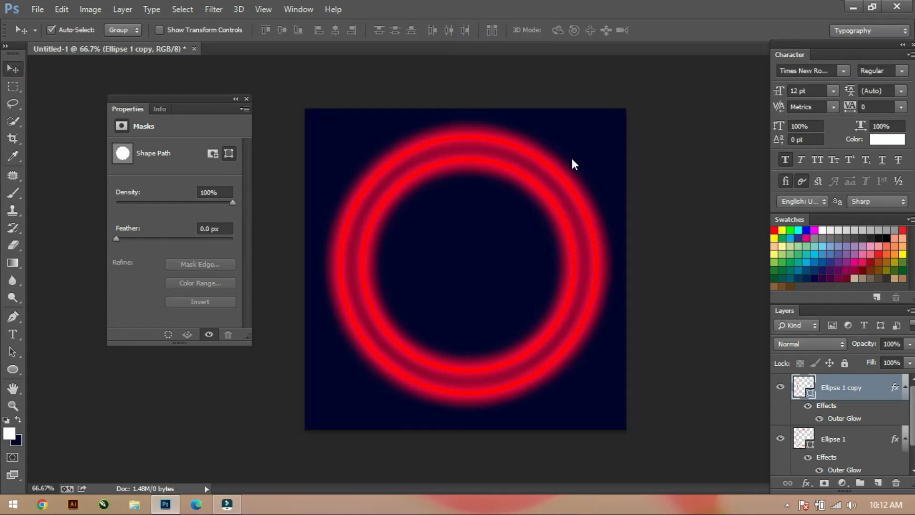
Set the smaller circle's outer glow to spread 4%, size 24 px, range 41% and jitter 38%.
{"action": "double_click", "coordinate": [848, 418]}
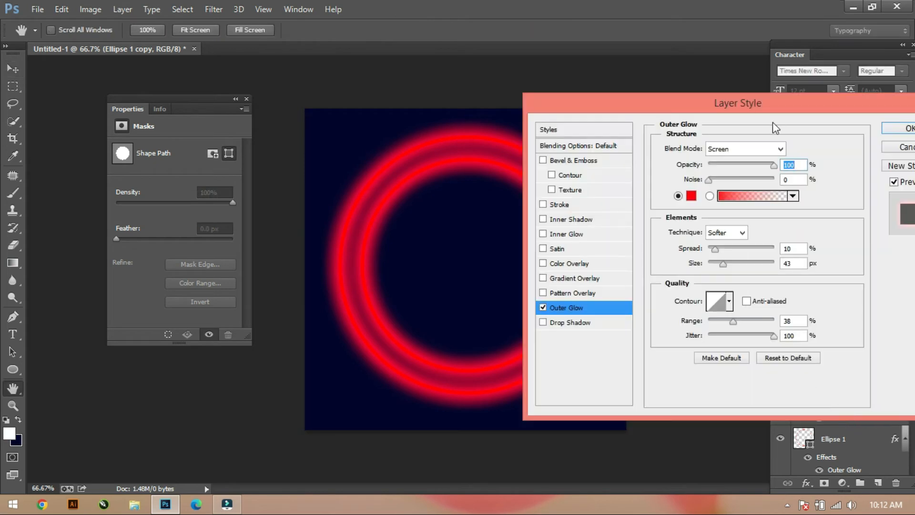
{"action": "left_click_drag", "start_coordinate": [723, 264], "coordinate": [711, 252]}
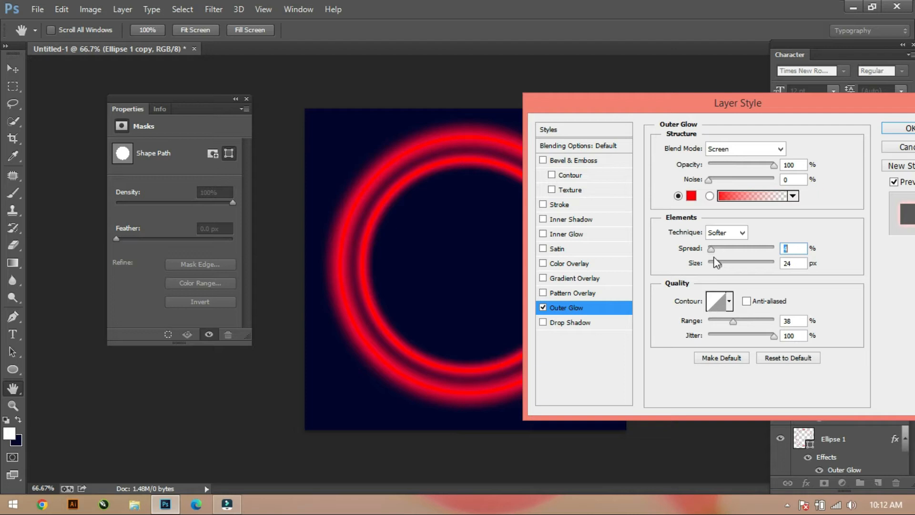
{"action": "left_click_drag", "start_coordinate": [732, 322], "coordinate": [732, 341]}
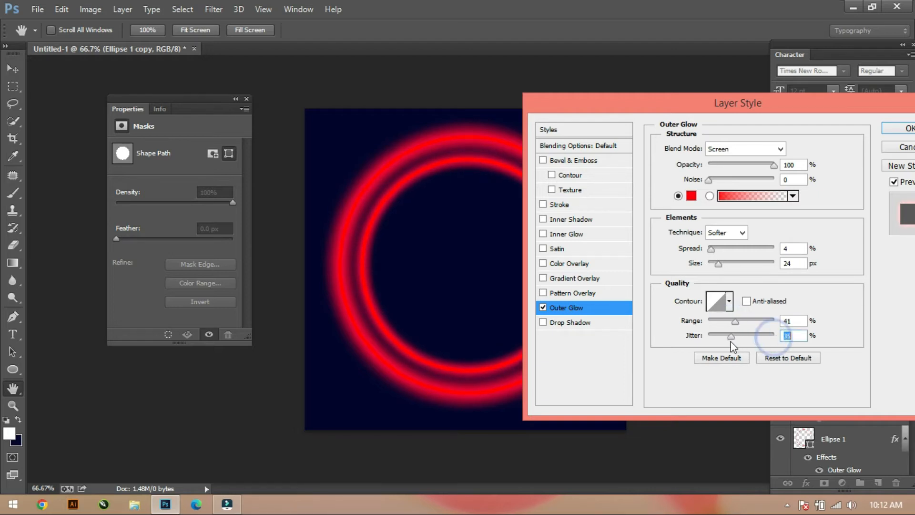
Change the smaller circle's outer glow color to pure blue and apply the layer style.
{"action": "left_click", "coordinate": [690, 195]}
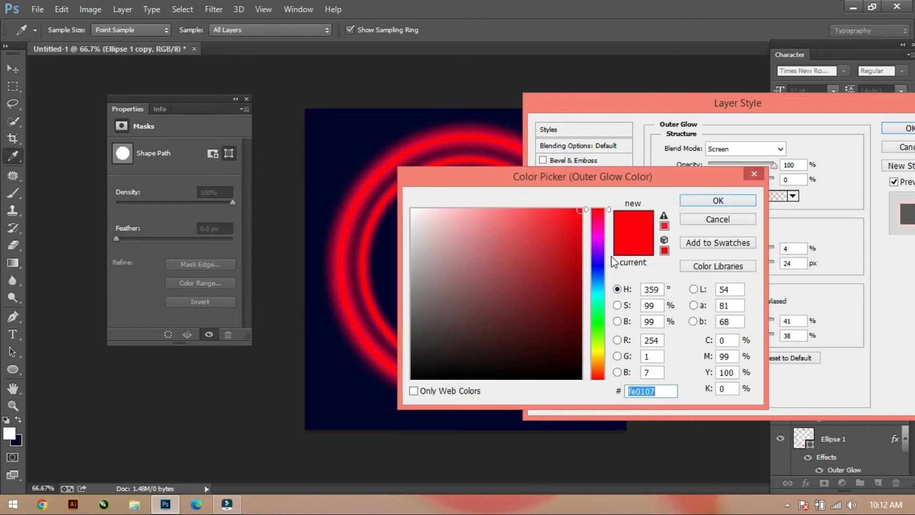
{"action": "left_click", "coordinate": [598, 266]}
{"action": "left_click", "coordinate": [711, 200]}
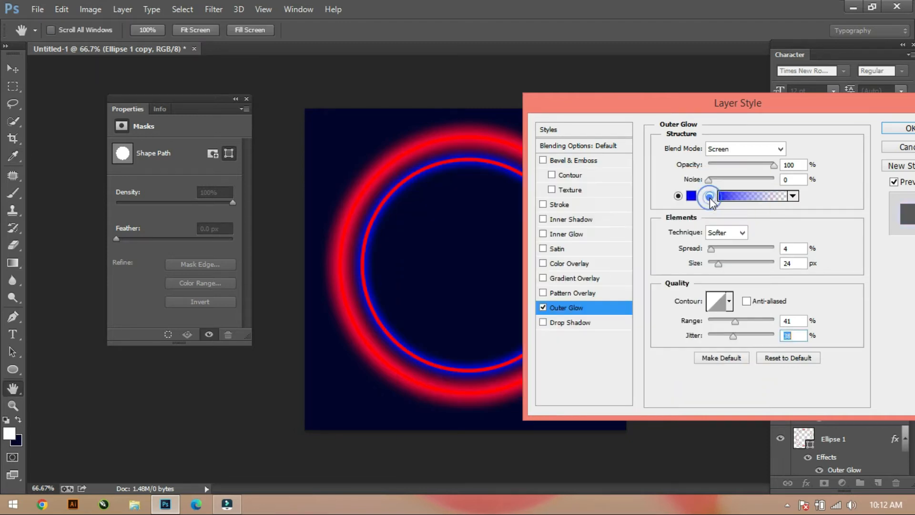
{"action": "left_click", "coordinate": [849, 217]}
{"action": "left_click", "coordinate": [900, 131]}
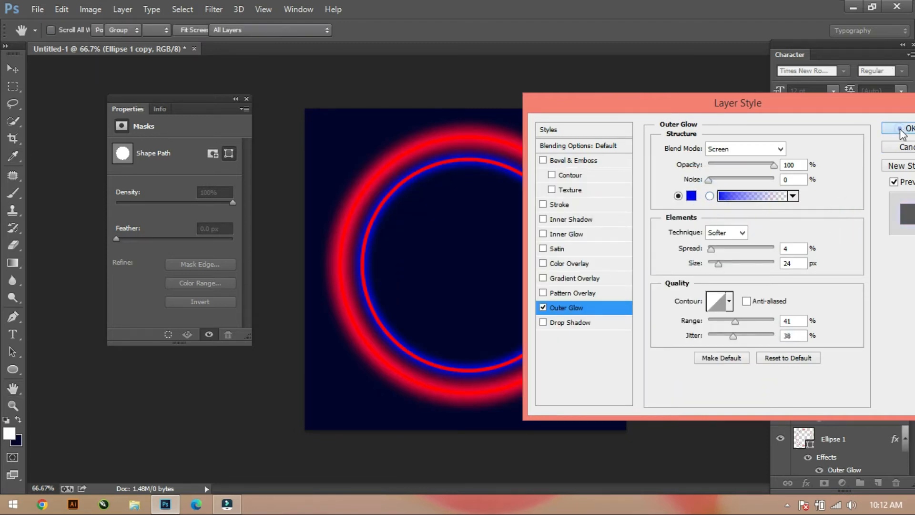
Set the smaller circle's stroke color to RGB Blue and leave its fill empty.
{"action": "left_click", "coordinate": [13, 314]}
{"action": "left_click", "coordinate": [123, 30]}
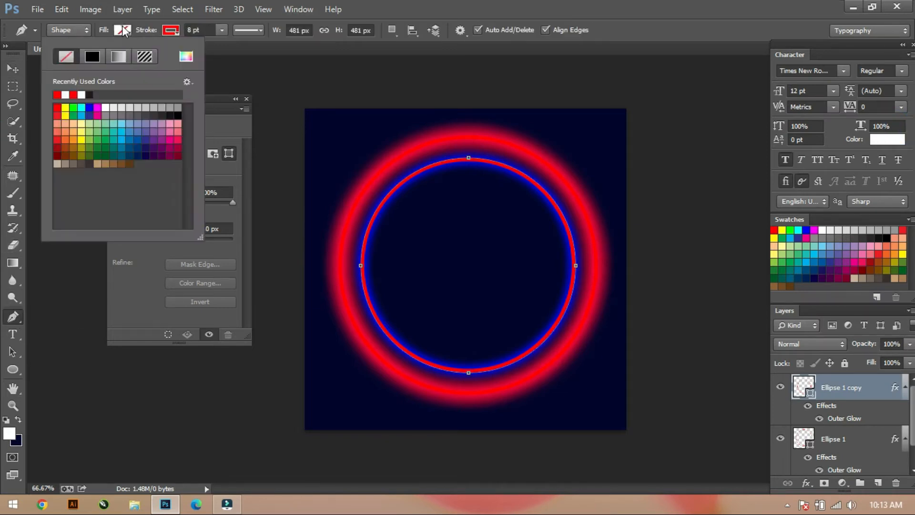
{"action": "left_click", "coordinate": [89, 108]}
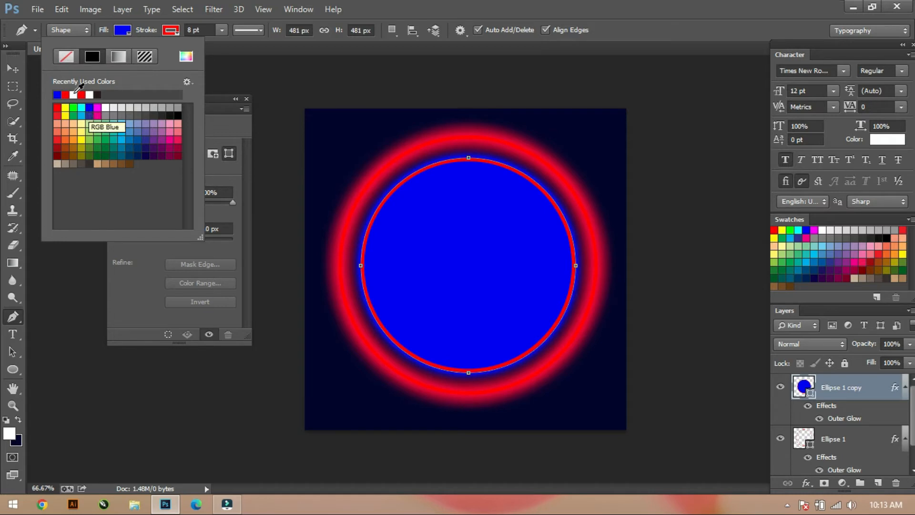
{"action": "left_click", "coordinate": [65, 56]}
{"action": "left_click", "coordinate": [170, 30]}
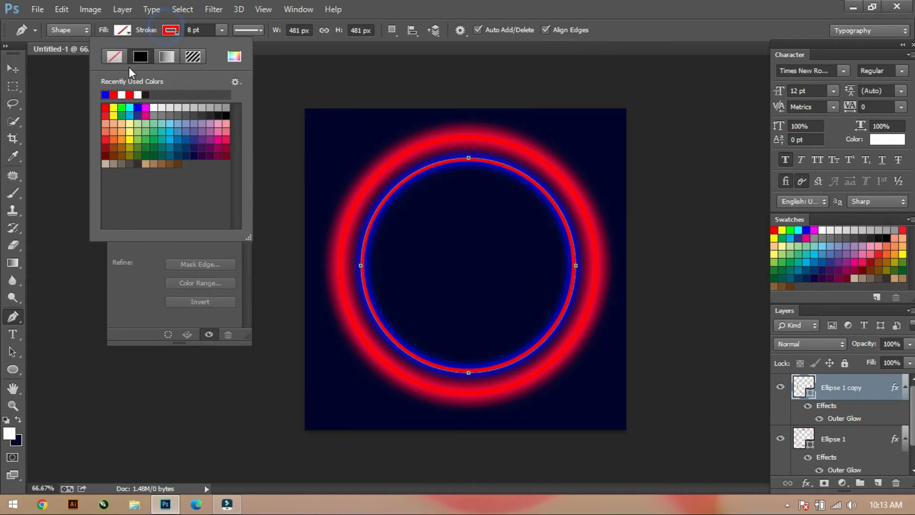
{"action": "left_click", "coordinate": [106, 94]}
{"action": "key", "text": "Return"}
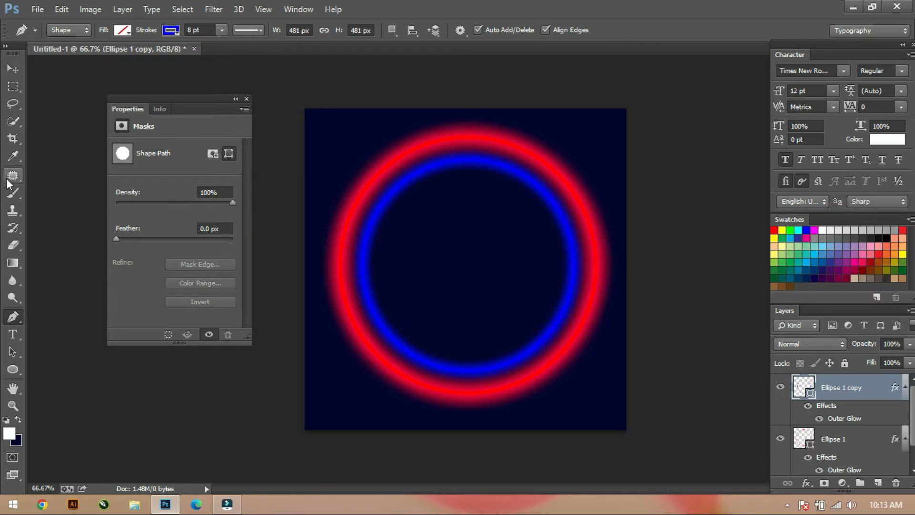
Add a white 12 pt Times New Roman text line with the designer's name and the word Designer near the canvas's lower-left corner.
{"action": "left_click", "coordinate": [11, 71]}
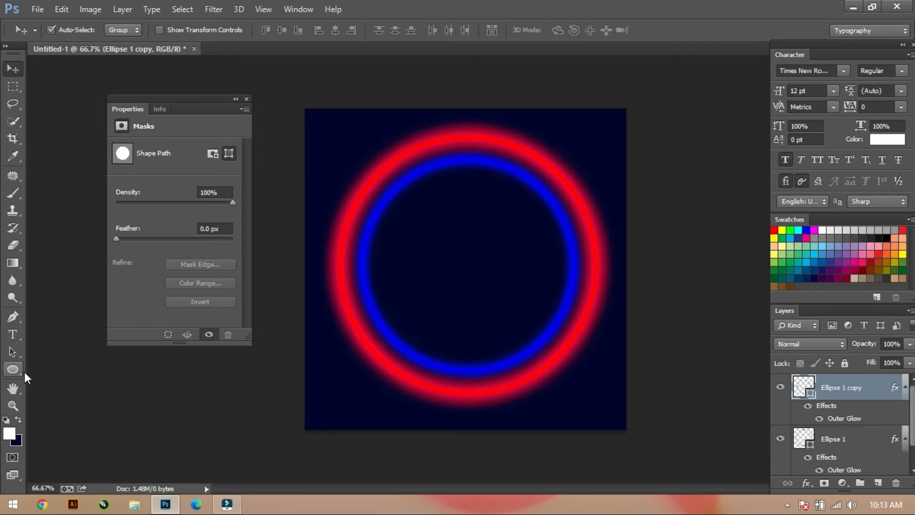
{"action": "left_click", "coordinate": [12, 334]}
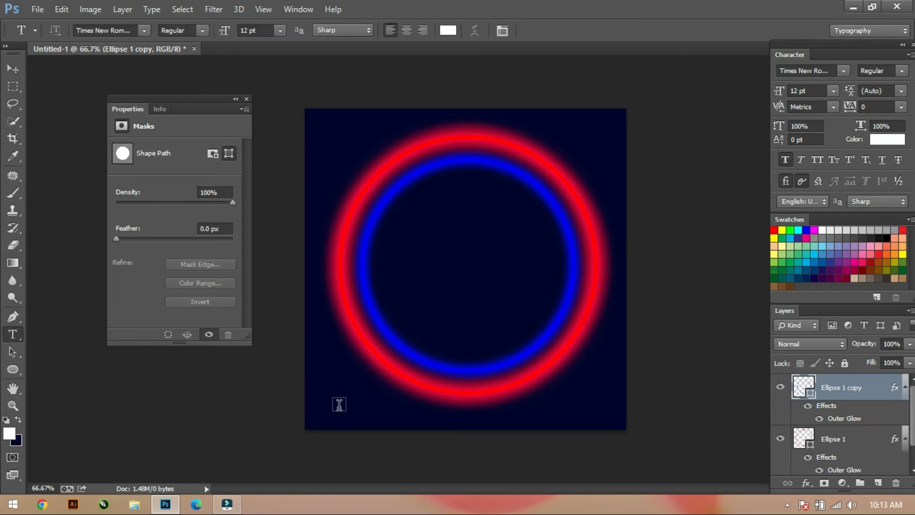
{"action": "left_click", "coordinate": [341, 404]}
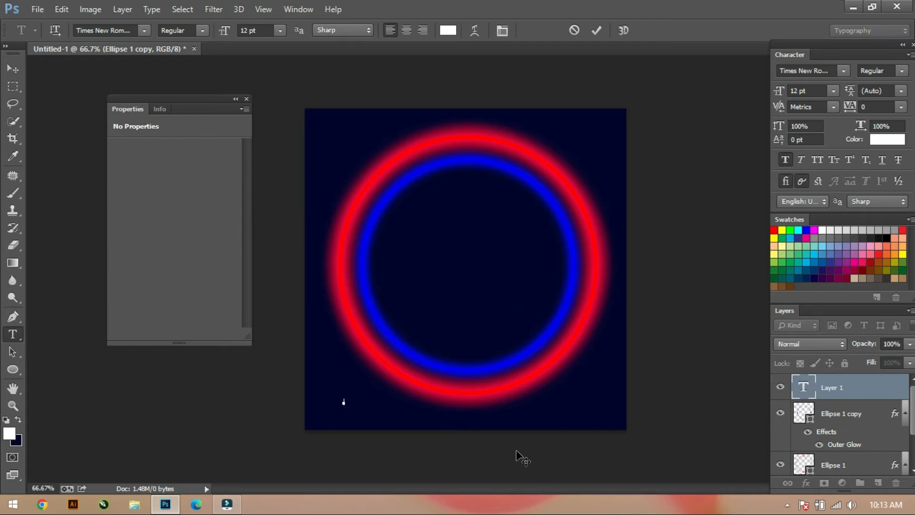
{"action": "type", "text": "Pd"}
{"action": "type", "text": "a"}
{"action": "type", "text": " Designer"}
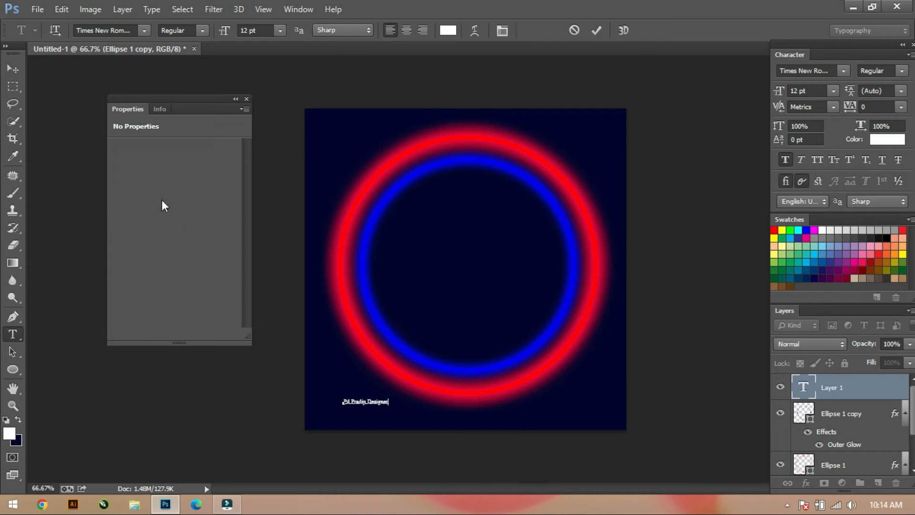
{"action": "left_click", "coordinate": [13, 71]}
Scale the text up to about 80.27 pt and move it across the middle of the circles.
{"action": "key", "text": "ctrl+t"}
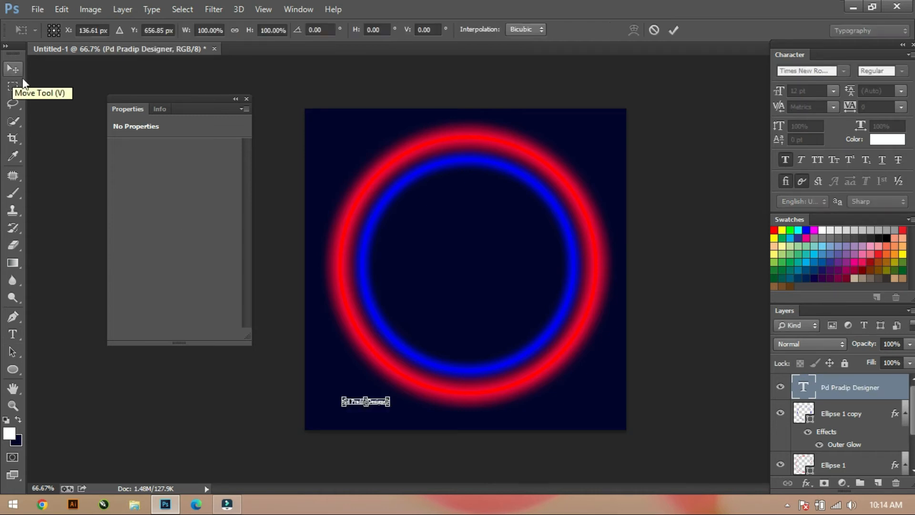
{"action": "left_click_drag", "start_coordinate": [389, 396], "coordinate": [516, 369]}
{"action": "key", "text": "Return"}
{"action": "left_click_drag", "start_coordinate": [447, 405], "coordinate": [546, 283]}
Break the text into two lines before the word Designer and center it inside the blue circle.
{"action": "left_click", "coordinate": [12, 334]}
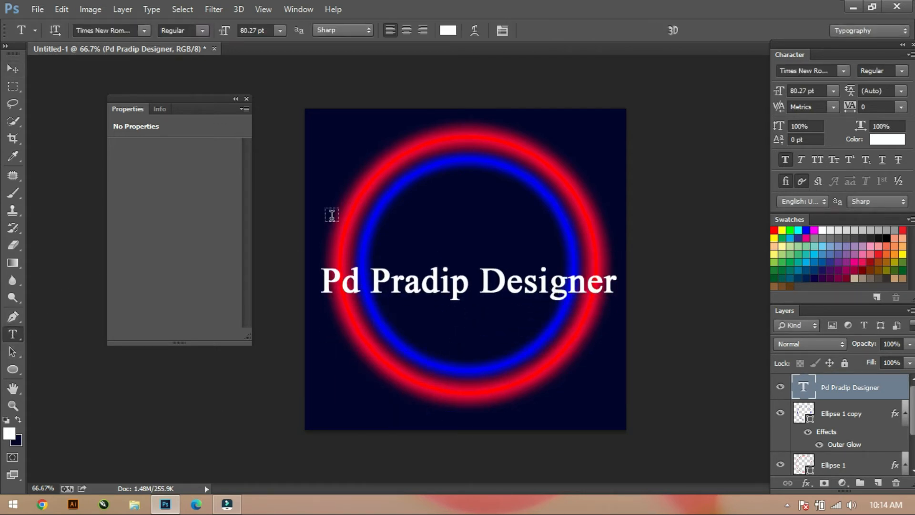
{"action": "left_click", "coordinate": [477, 285]}
{"action": "key", "text": "Return"}
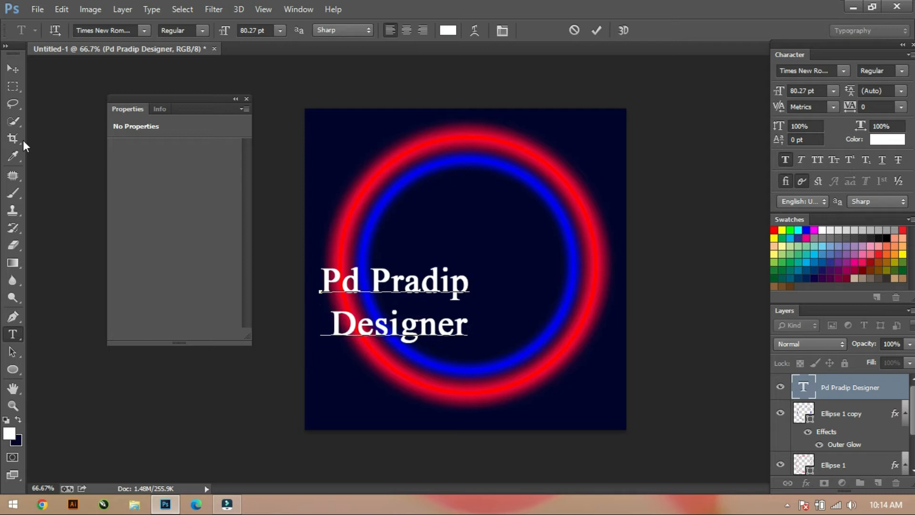
{"action": "left_click", "coordinate": [13, 69]}
{"action": "left_click_drag", "start_coordinate": [336, 310], "coordinate": [413, 291]}
{"action": "left_click", "coordinate": [680, 333]}
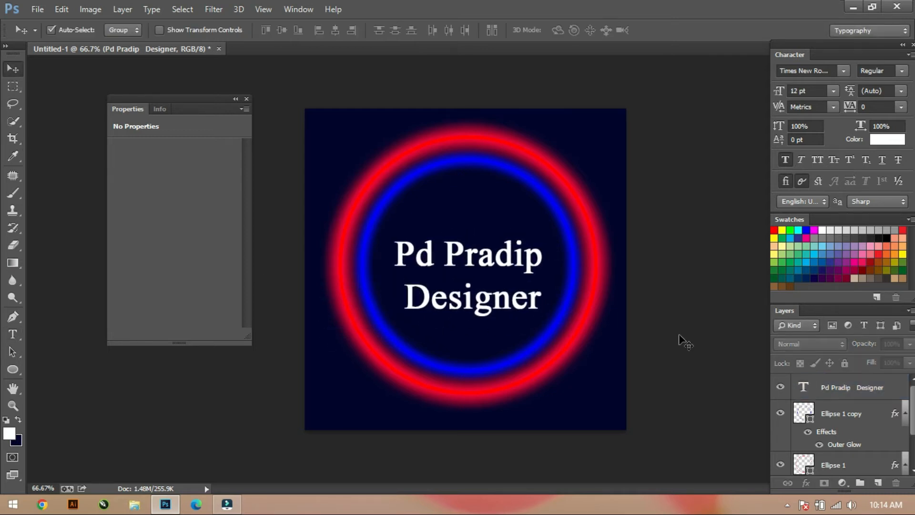
{"action": "left_click", "coordinate": [823, 71]}
{"action": "scroll", "coordinate": [824, 71], "scroll_direction": "down", "scroll_amount": 3}
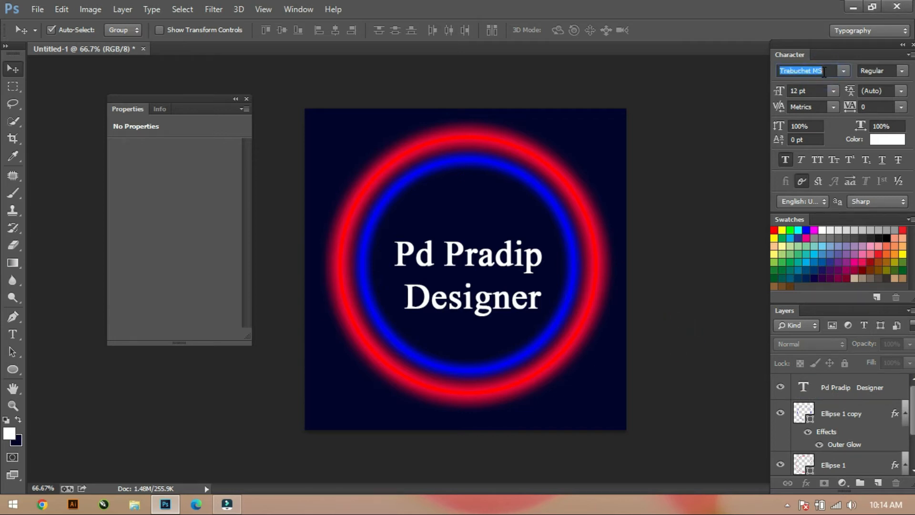
{"action": "left_click", "coordinate": [843, 71]}
{"action": "left_click", "coordinate": [553, 116]}
Change the font of the two-line text layer to TypoUpright BT.
{"action": "left_click", "coordinate": [828, 387]}
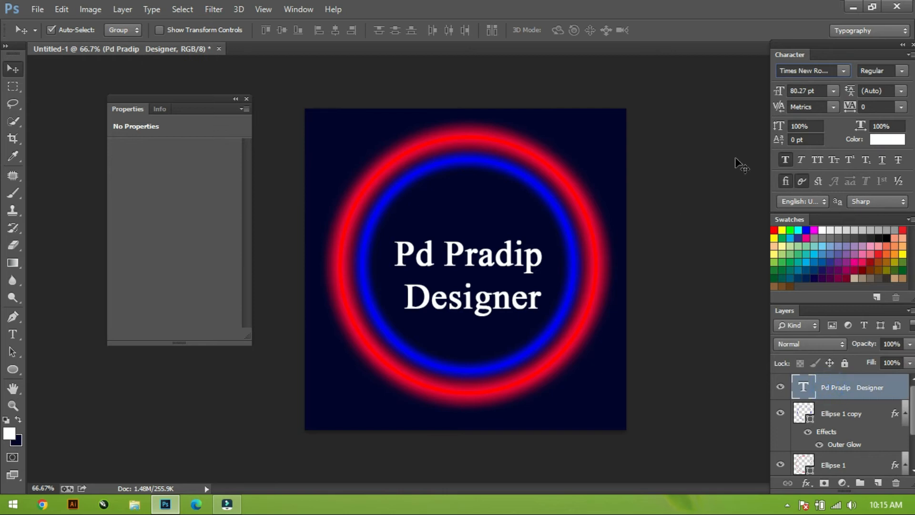
{"action": "left_click", "coordinate": [845, 71]}
{"action": "left_click", "coordinate": [810, 88]}
{"action": "key", "text": "Down"}
{"action": "key", "text": "Down"}
{"action": "key", "text": "Down"}
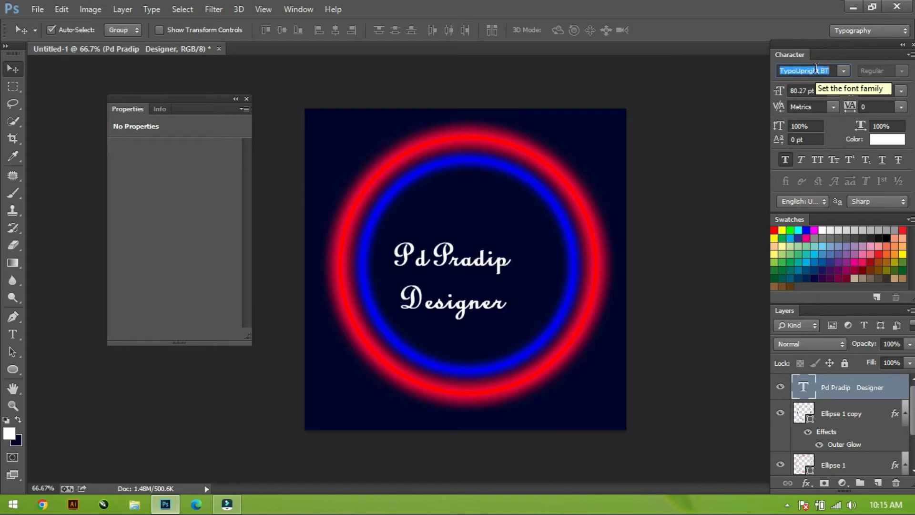
{"action": "key", "text": "Down"}
{"action": "key", "text": "Up"}
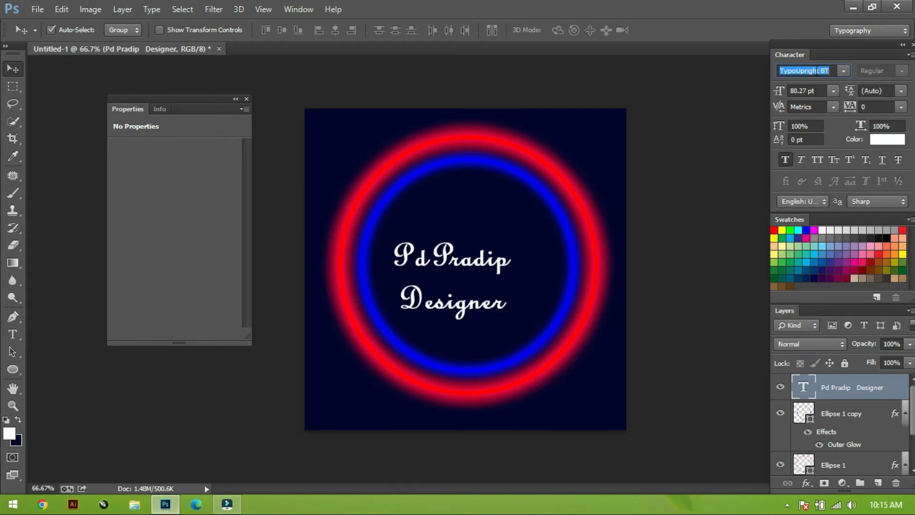
Enlarge the script text to about 105.78 pt and reposition it inside the blue circle.
{"action": "left_click", "coordinate": [13, 75]}
{"action": "key", "text": "ctrl+t"}
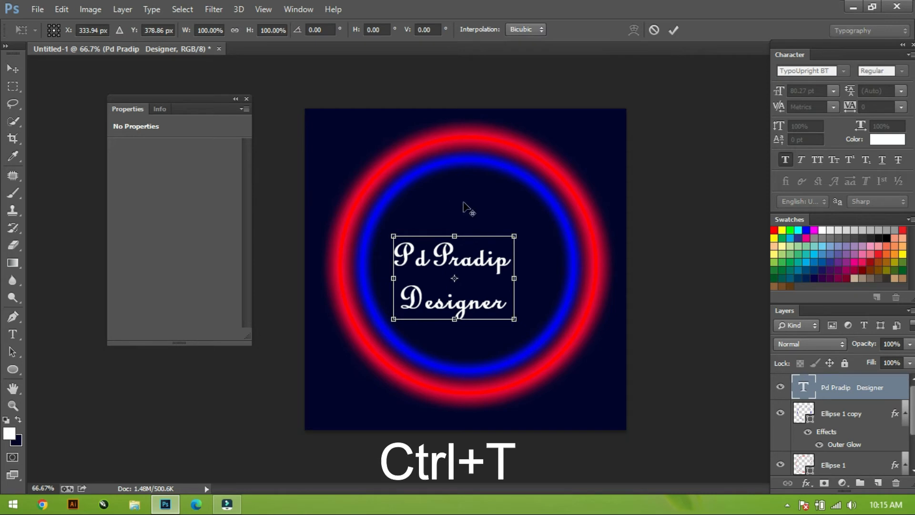
{"action": "left_click_drag", "start_coordinate": [513, 235], "coordinate": [533, 223]}
{"action": "mouse_move", "coordinate": [480, 260]}
{"action": "left_mouse_down"}
{"action": "mouse_move", "coordinate": [499, 269]}
{"action": "mouse_move", "coordinate": [492, 266]}
{"action": "left_mouse_up"}
{"action": "key", "text": "Return"}
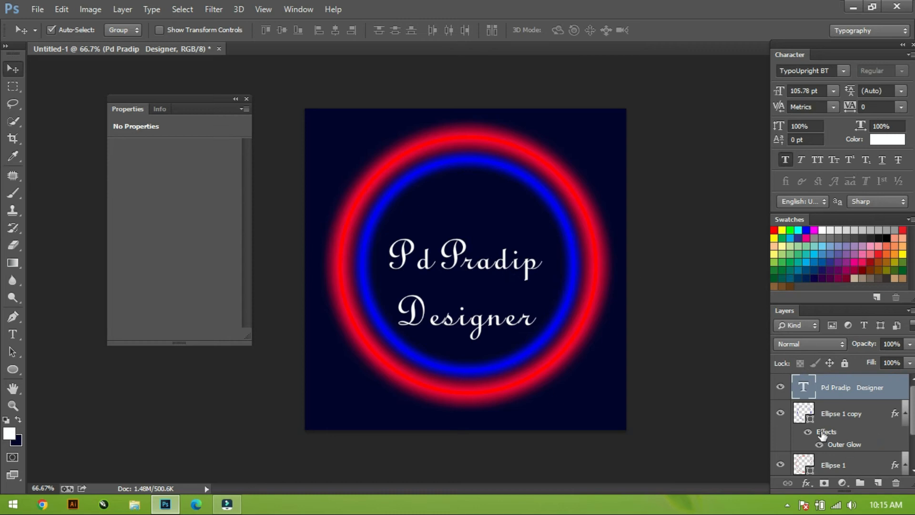
Copy the blue circle's outer glow effect onto the text layer and move the text slightly up.
{"action": "left_click_drag", "start_coordinate": [826, 431], "coordinate": [847, 383]}
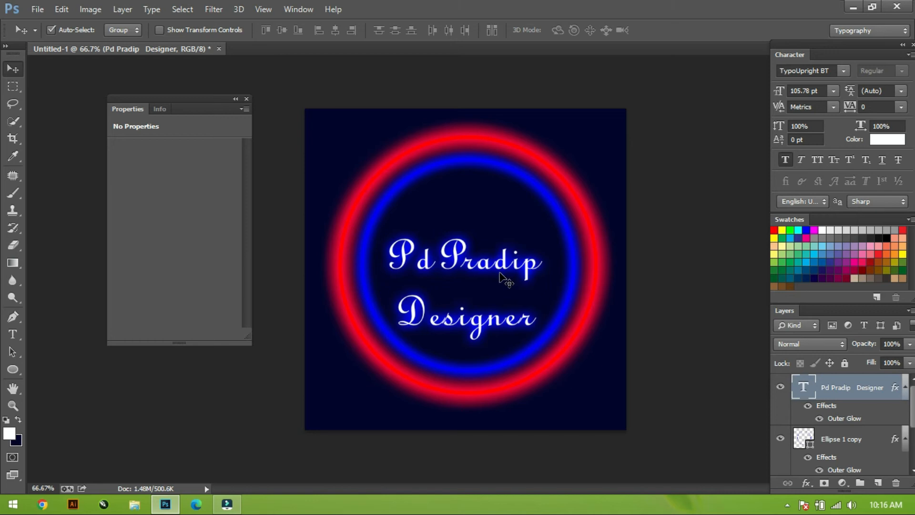
{"action": "left_click_drag", "start_coordinate": [499, 273], "coordinate": [504, 270]}
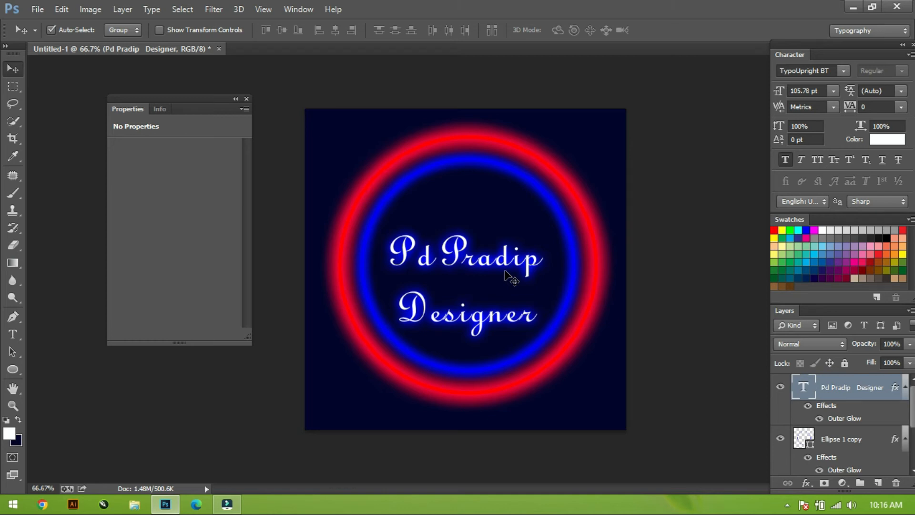
Activate the Custom Shape tool, load the complete set of all preset shapes and enlarge the shape picker.
{"action": "left_click", "coordinate": [14, 370]}
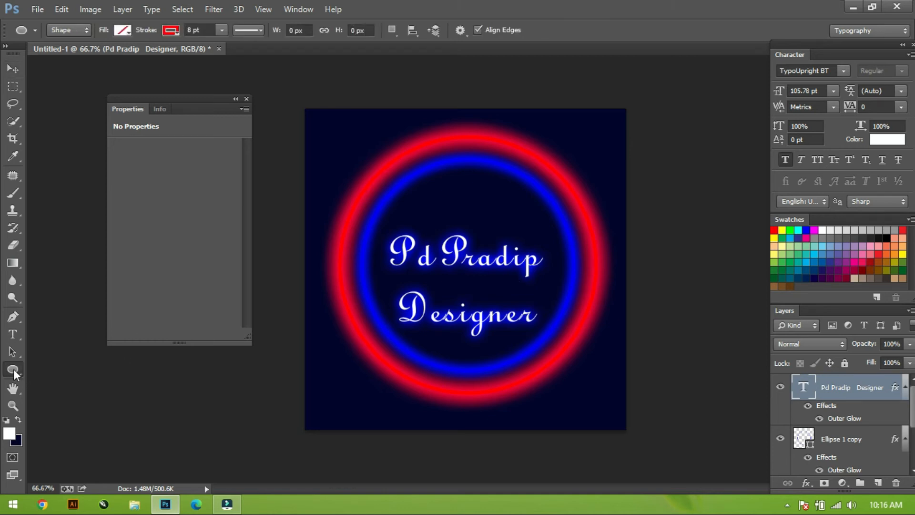
{"action": "right_click", "coordinate": [13, 368]}
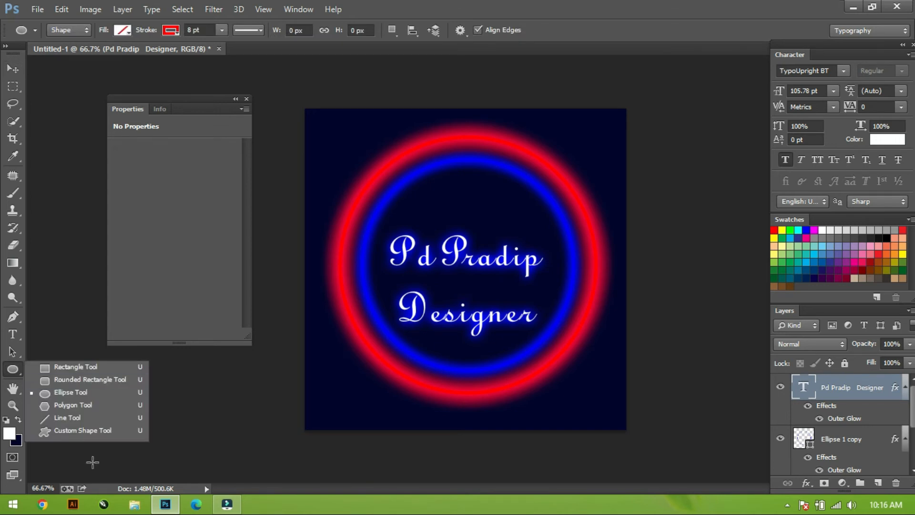
{"action": "left_click", "coordinate": [64, 430]}
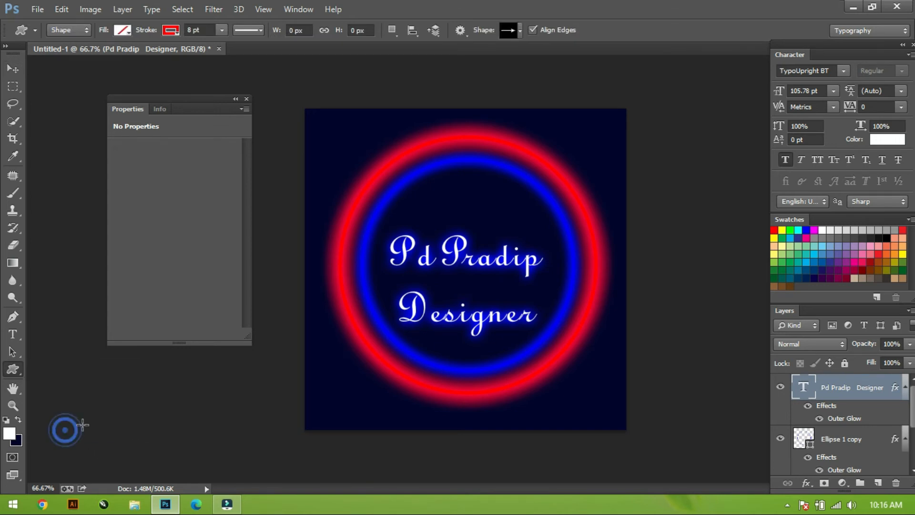
{"action": "left_click", "coordinate": [516, 32]}
{"action": "left_click", "coordinate": [584, 51]}
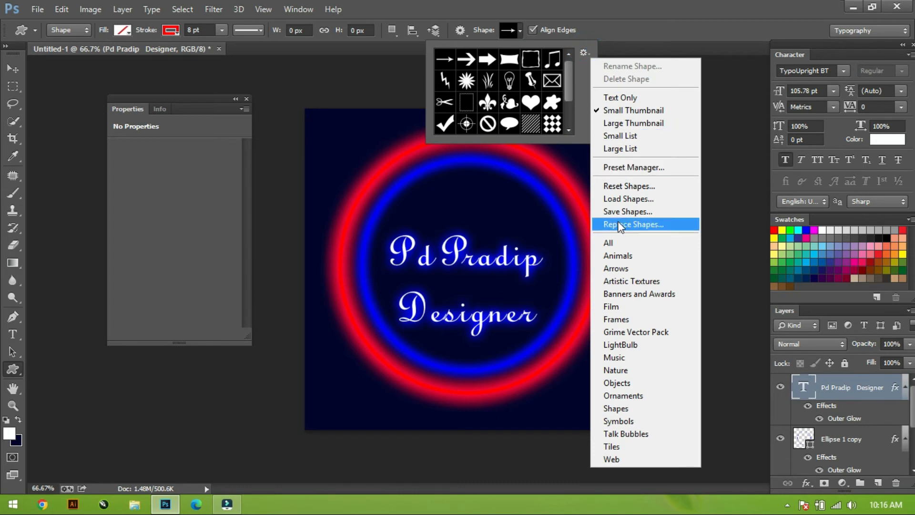
{"action": "left_click", "coordinate": [615, 242]}
{"action": "left_click", "coordinate": [398, 200]}
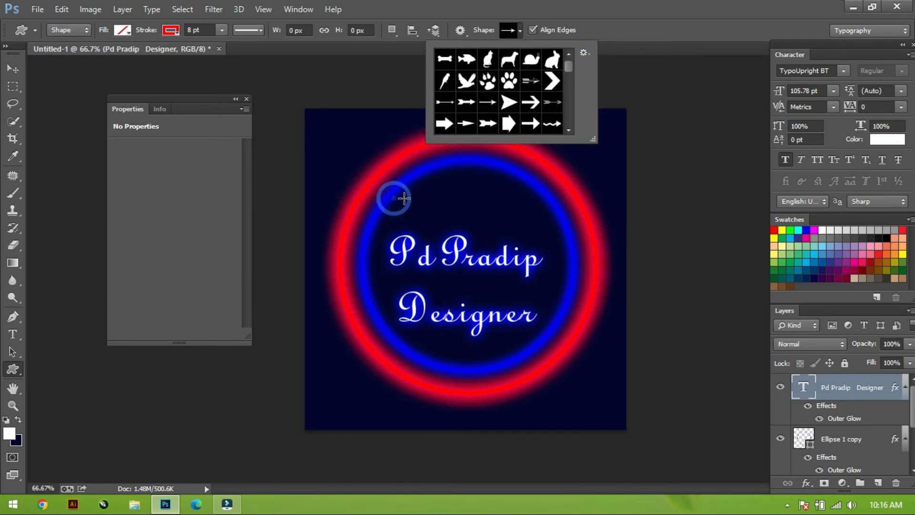
{"action": "left_click_drag", "start_coordinate": [594, 139], "coordinate": [842, 460]}
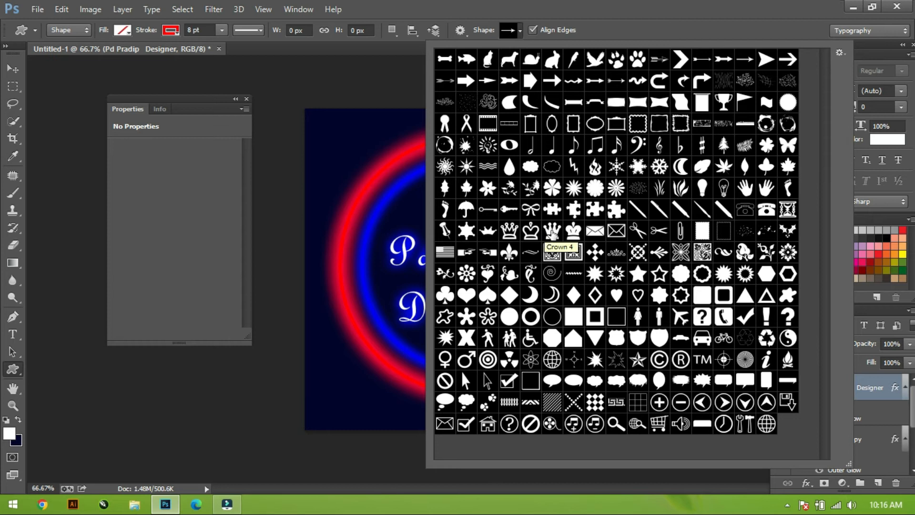
Draw a Crown 4 custom shape about 136 by 128 px above the text inside the blue circle.
{"action": "left_click", "coordinate": [552, 234]}
{"action": "key", "text": "Return"}
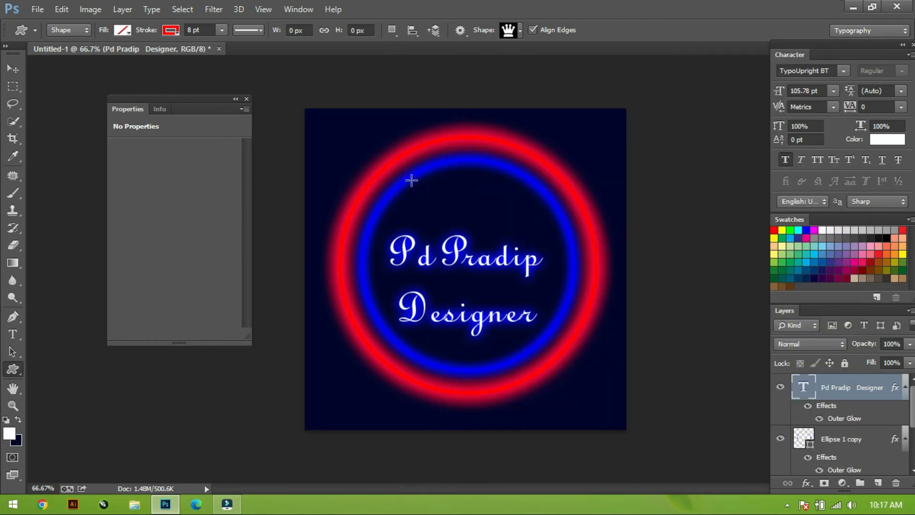
{"action": "left_click_drag", "start_coordinate": [419, 186], "coordinate": [481, 244]}
{"action": "key", "text": "v"}
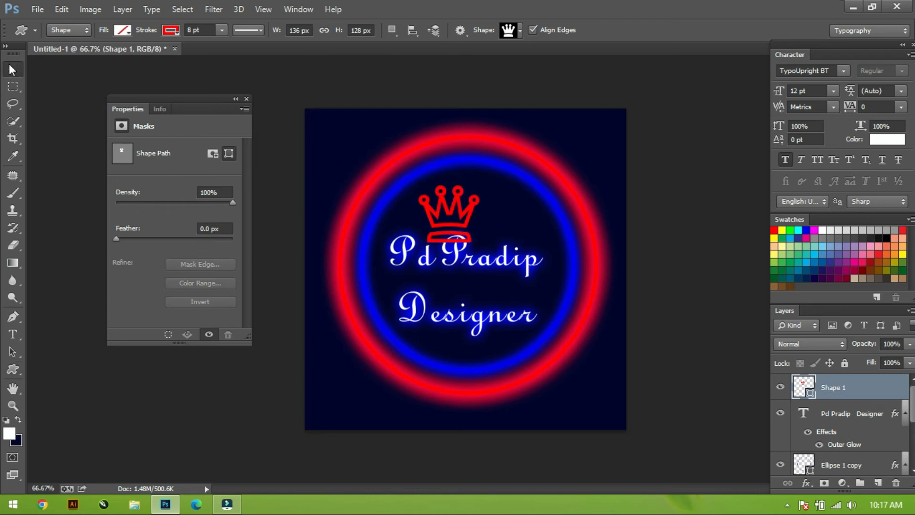
Scale the crown down to about 106 by 99 px and center it above the first text line.
{"action": "key", "text": "ctrl+t"}
{"action": "mouse_move", "coordinate": [479, 186]}
{"action": "left_mouse_down"}
{"action": "mouse_move", "coordinate": [472, 192]}
{"action": "mouse_move", "coordinate": [483, 200]}
{"action": "left_mouse_up"}
{"action": "key", "text": "Return"}
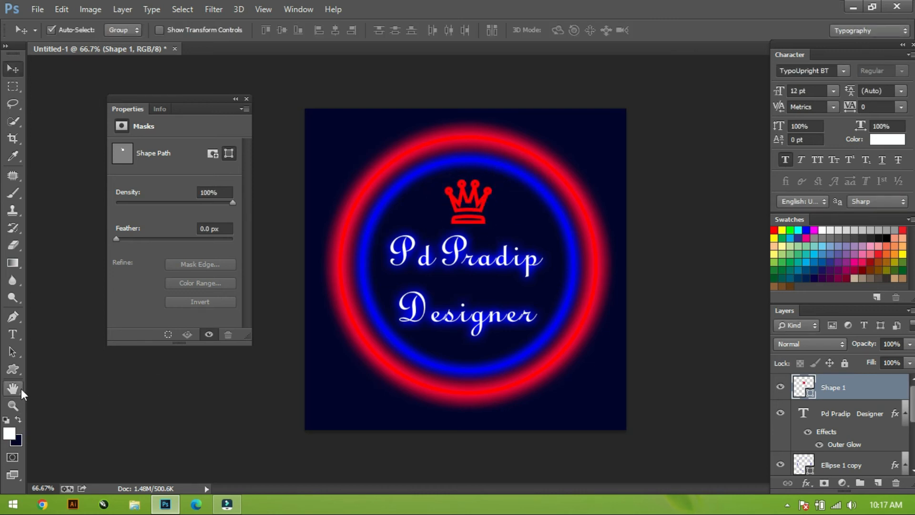
Change the crown's stroke color from the swatches to yellow.
{"action": "left_click", "coordinate": [14, 352]}
{"action": "left_click", "coordinate": [118, 30]}
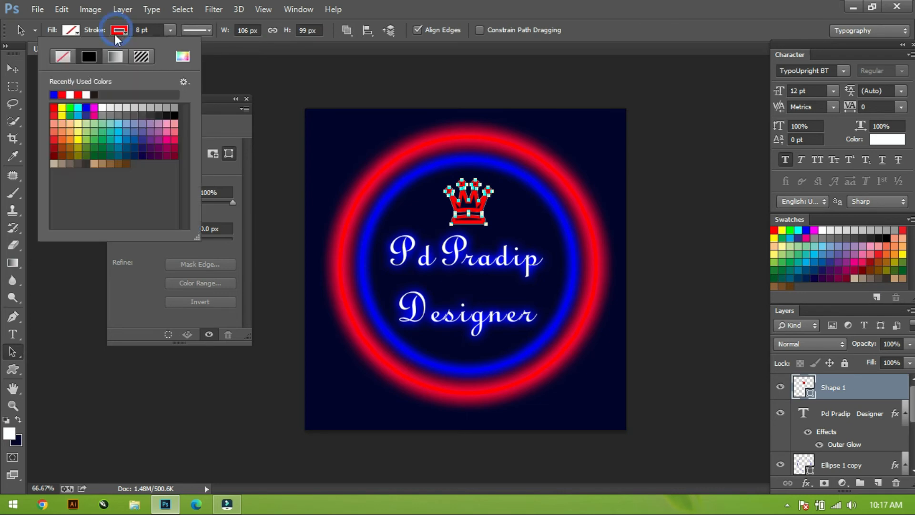
{"action": "double_click", "coordinate": [77, 141]}
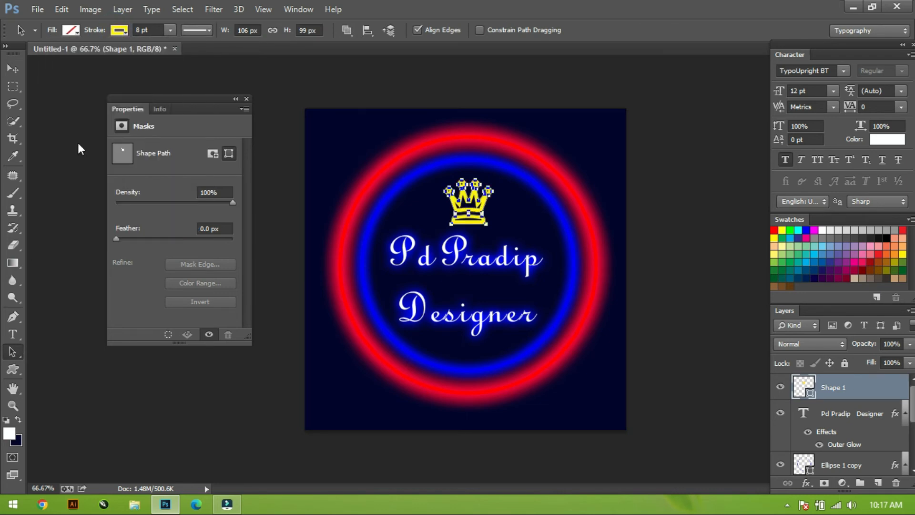
{"action": "left_click", "coordinate": [13, 68]}
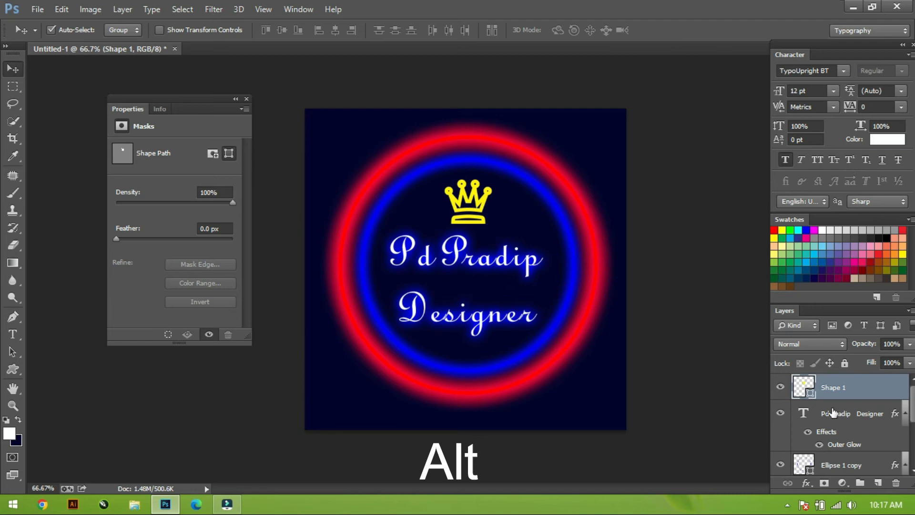
Move the text layer's outer glow effect onto the crown layer and set the glow color to yellow fff000.
{"action": "left_click_drag", "start_coordinate": [843, 447], "coordinate": [854, 390]}
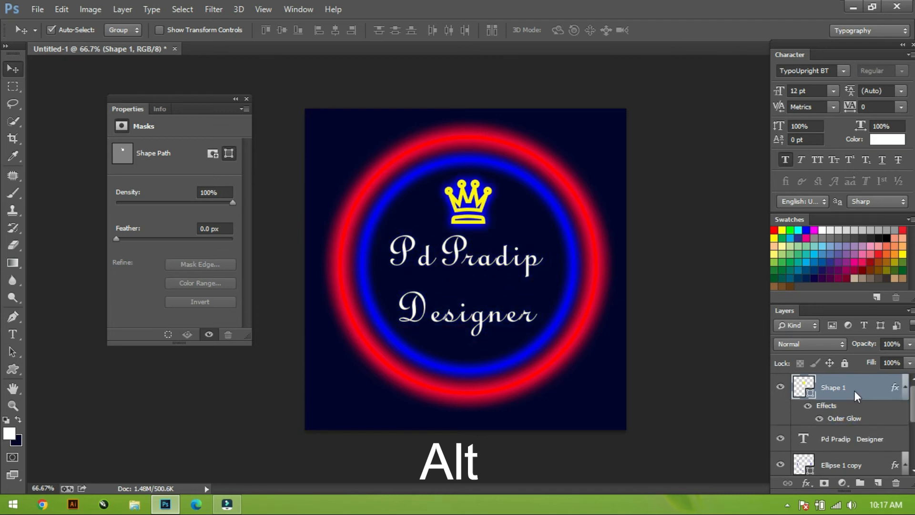
{"action": "double_click", "coordinate": [841, 417]}
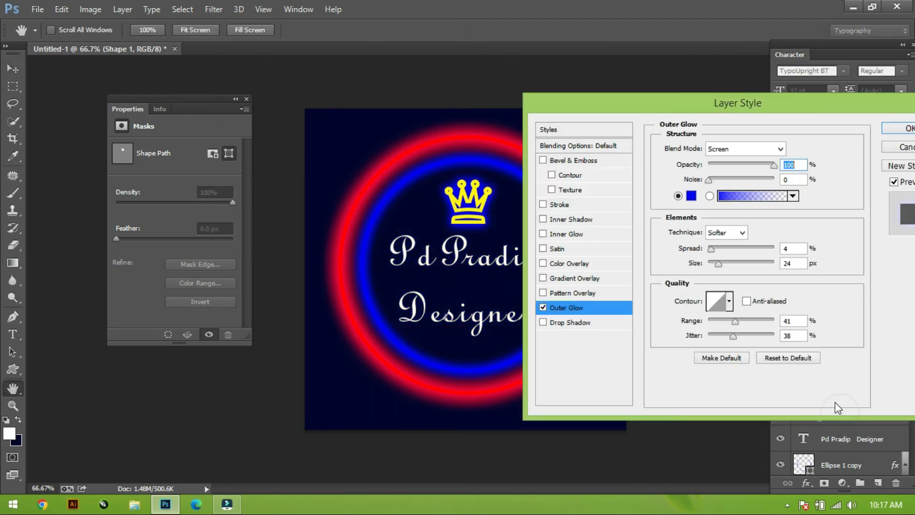
{"action": "left_click", "coordinate": [691, 198]}
{"action": "left_click", "coordinate": [694, 200]}
{"action": "left_click", "coordinate": [691, 198]}
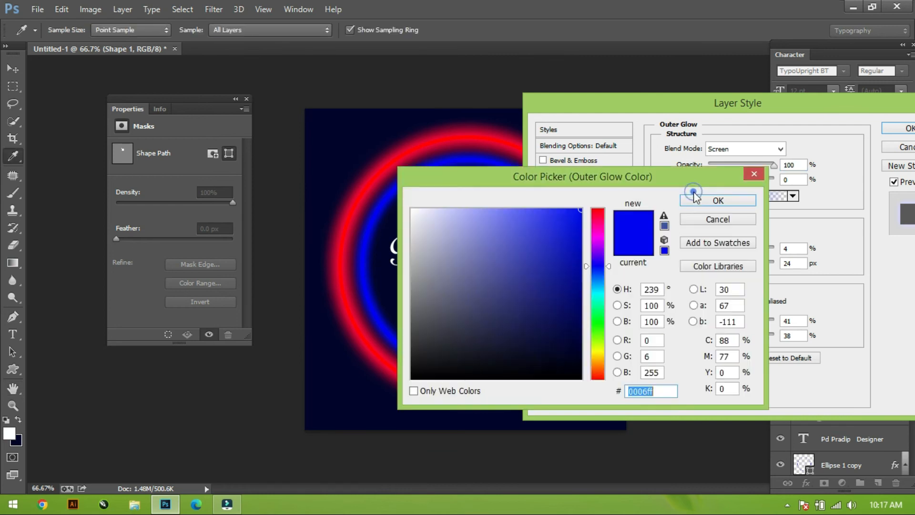
{"action": "left_click", "coordinate": [601, 353]}
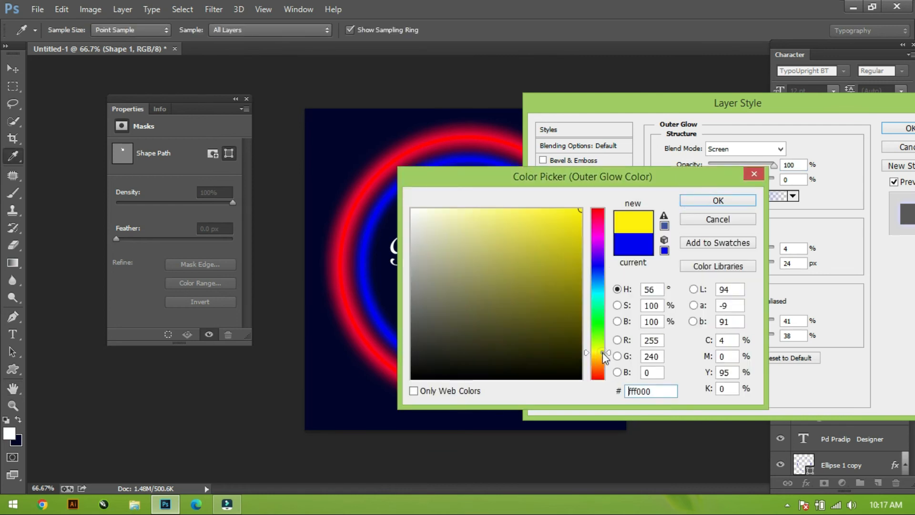
{"action": "left_click", "coordinate": [710, 200]}
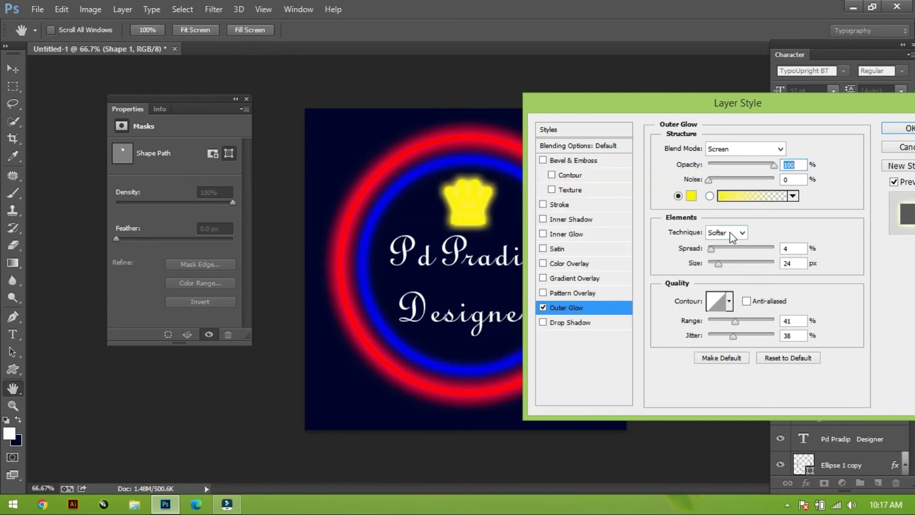
Set the crown's outer glow to spread 0%, size 18 px, range 84% and jitter 0%, and apply it.
{"action": "left_click_drag", "start_coordinate": [719, 263], "coordinate": [672, 244]}
{"action": "left_click_drag", "start_coordinate": [735, 321], "coordinate": [665, 320]}
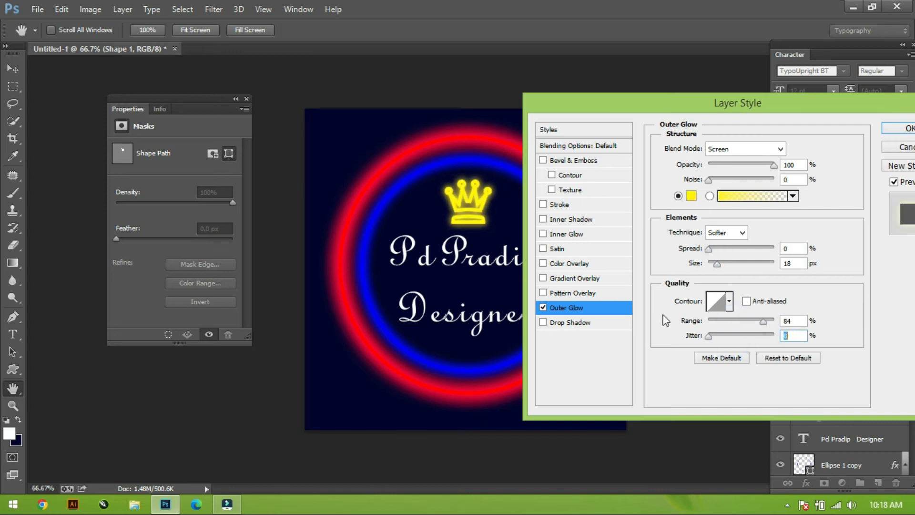
{"action": "left_click", "coordinate": [894, 130]}
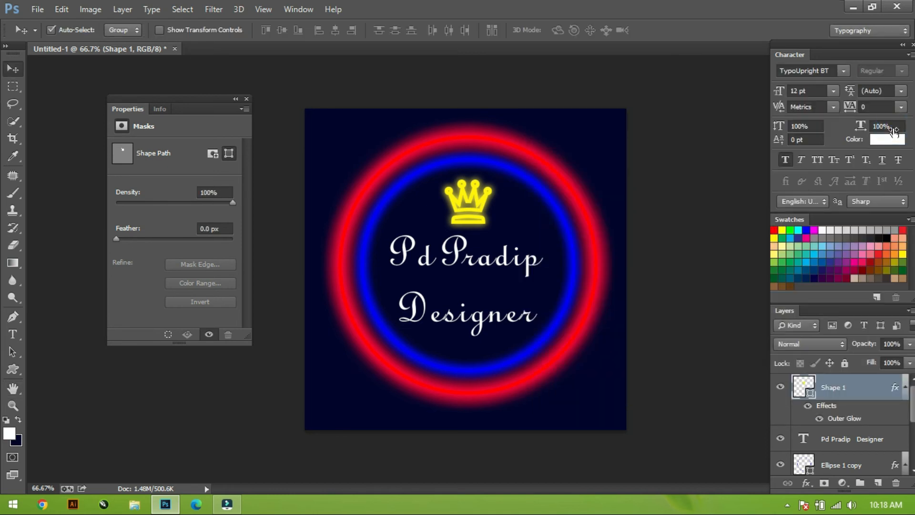
{"action": "key", "text": "ctrl+plus"}
{"action": "key", "text": "ctrl+plus"}
{"action": "key", "text": "ctrl+plus"}
{"action": "key", "text": "ctrl+plus"}
{"action": "left_click", "coordinate": [893, 128]}
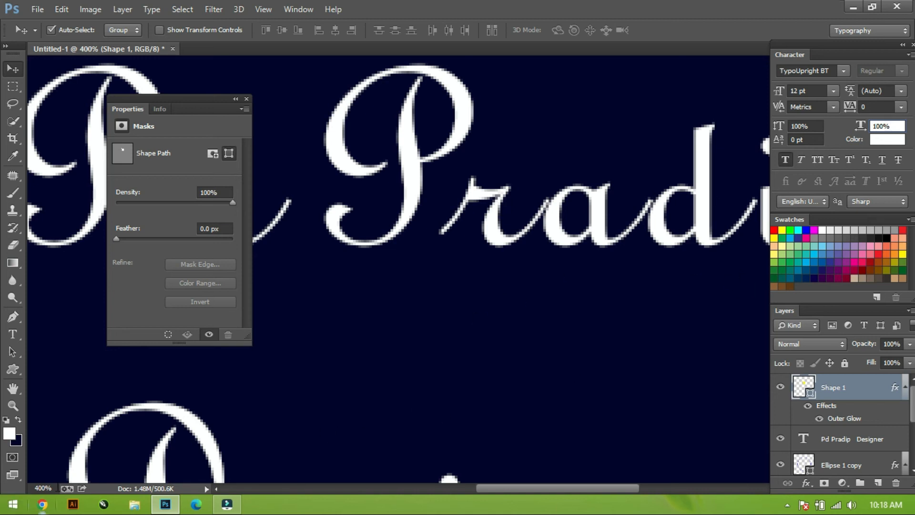
{"action": "left_click", "coordinate": [13, 405]}
{"action": "left_click", "coordinate": [302, 300], "text": "alt"}
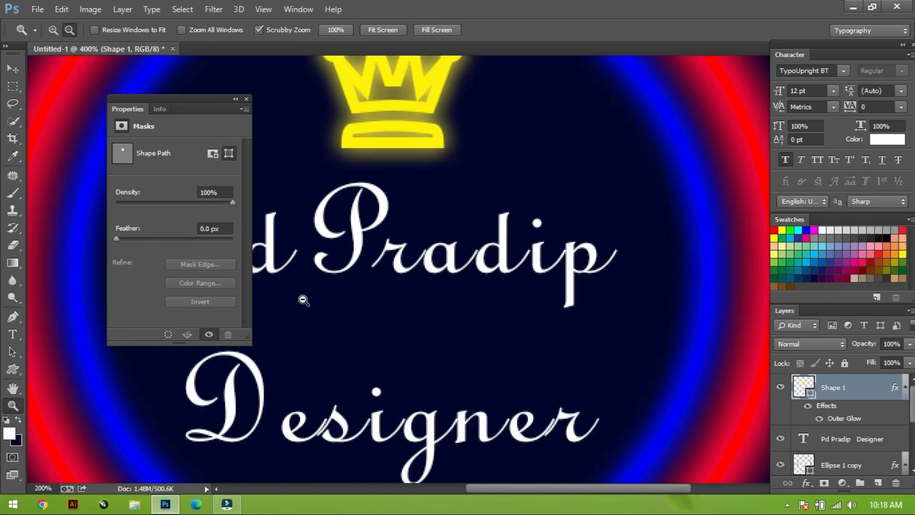
Copy the crown's outer glow effect onto the text layer and change the text's glow color to red.
{"action": "left_click", "coordinate": [13, 68]}
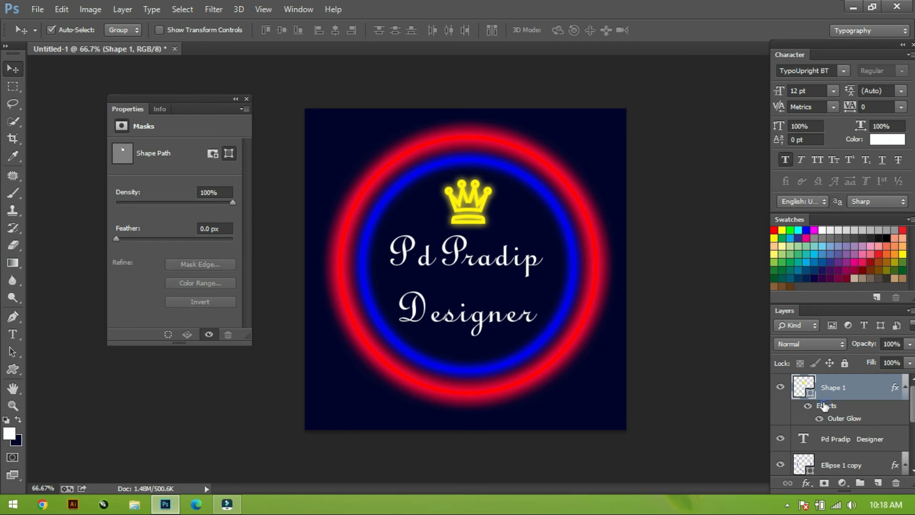
{"action": "left_click_drag", "start_coordinate": [824, 405], "coordinate": [839, 439]}
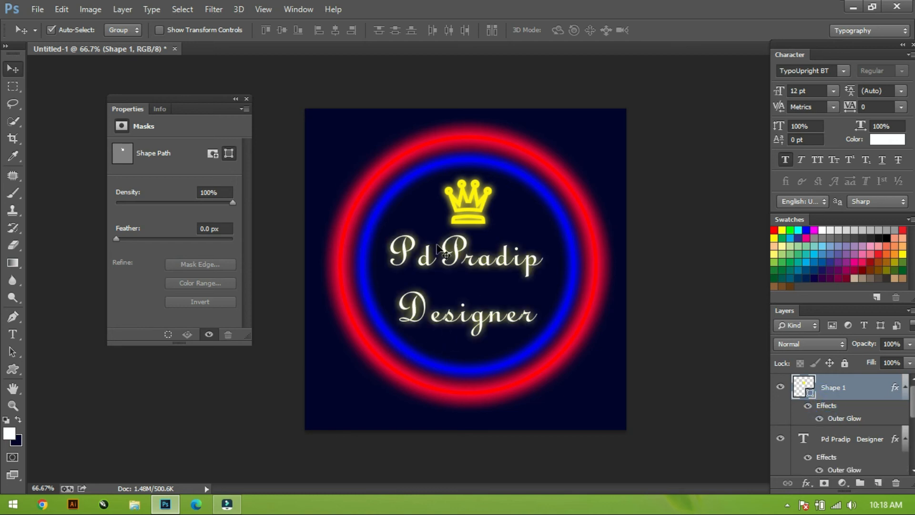
{"action": "double_click", "coordinate": [849, 471]}
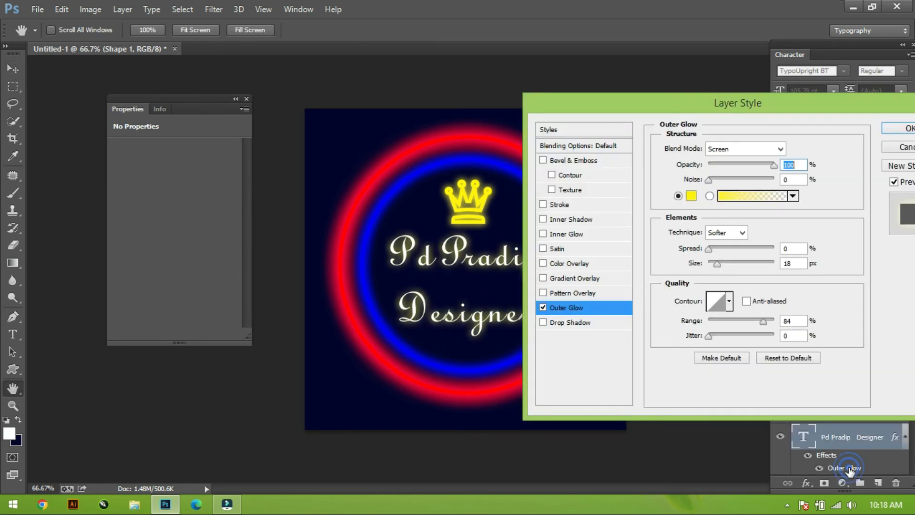
{"action": "left_click", "coordinate": [691, 196]}
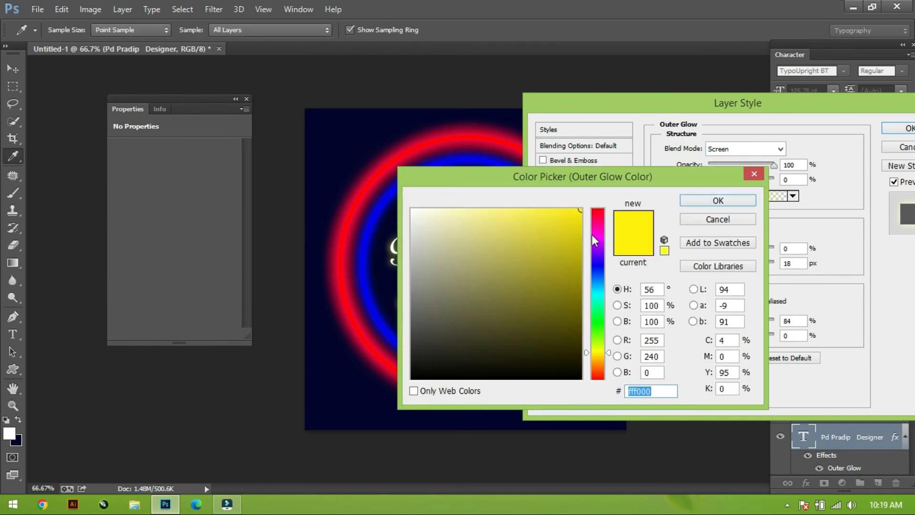
{"action": "left_click", "coordinate": [598, 213]}
{"action": "left_click", "coordinate": [703, 202]}
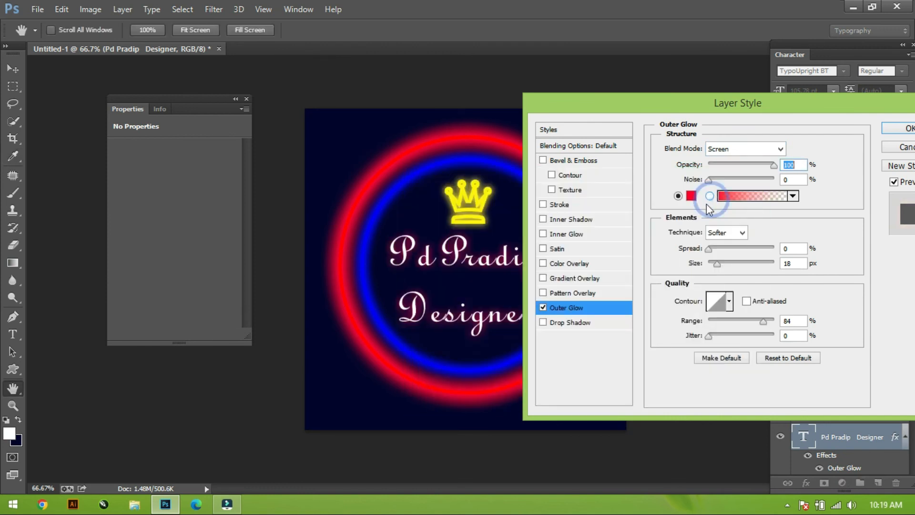
Adjust the text's outer glow to spread 14% and range 55%, keeping size 18 px, and apply it.
{"action": "left_click_drag", "start_coordinate": [705, 250], "coordinate": [726, 263]}
{"action": "left_click_drag", "start_coordinate": [762, 320], "coordinate": [736, 316]}
{"action": "left_click_drag", "start_coordinate": [715, 248], "coordinate": [758, 249]}
{"action": "left_click_drag", "start_coordinate": [734, 320], "coordinate": [770, 320]}
{"action": "mouse_move", "coordinate": [709, 263]}
{"action": "left_mouse_down"}
{"action": "mouse_move", "coordinate": [741, 247]}
{"action": "mouse_move", "coordinate": [718, 254]}
{"action": "left_mouse_up"}
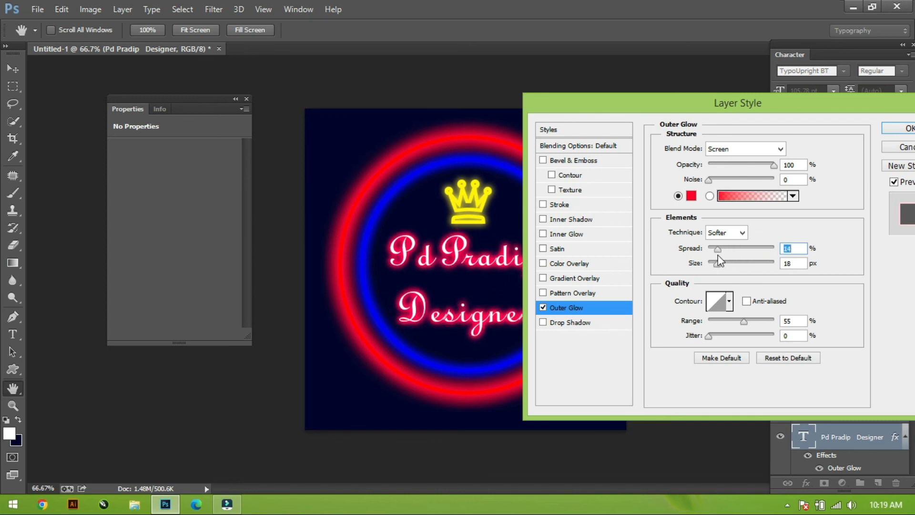
{"action": "key", "text": "Return"}
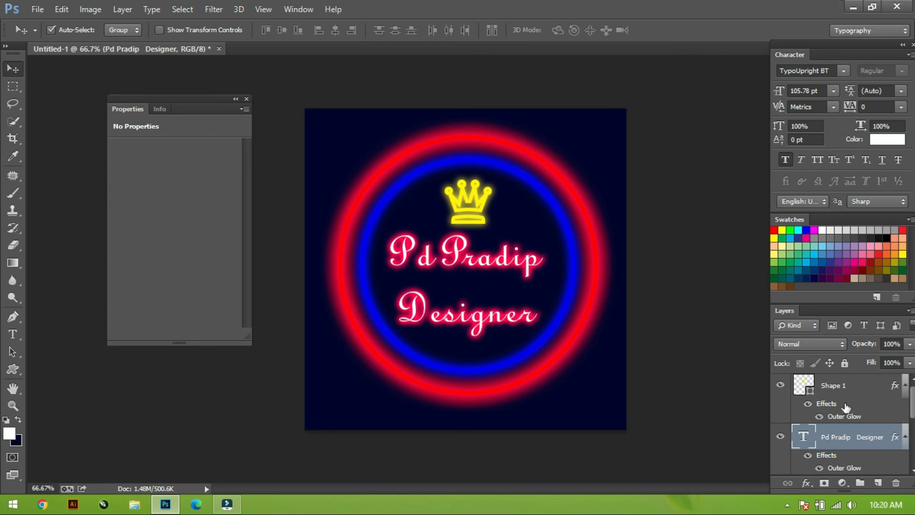
Select the crown, text and both circles together and enlarge the logo slightly, bringing the text to about 108.87 pt.
{"action": "left_click_drag", "start_coordinate": [323, 122], "coordinate": [606, 397]}
{"action": "key", "text": "ctrl+t"}
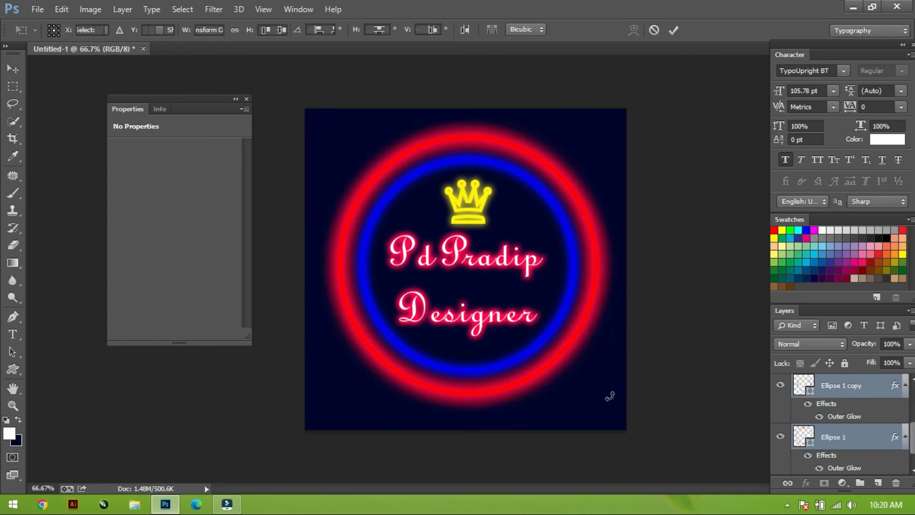
{"action": "left_click_drag", "start_coordinate": [596, 138], "coordinate": [614, 148]}
{"action": "key", "text": "Return"}
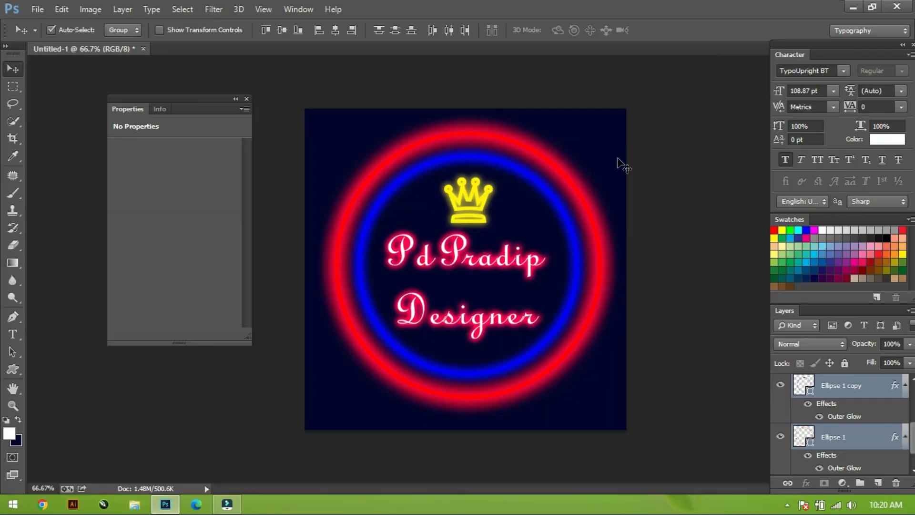